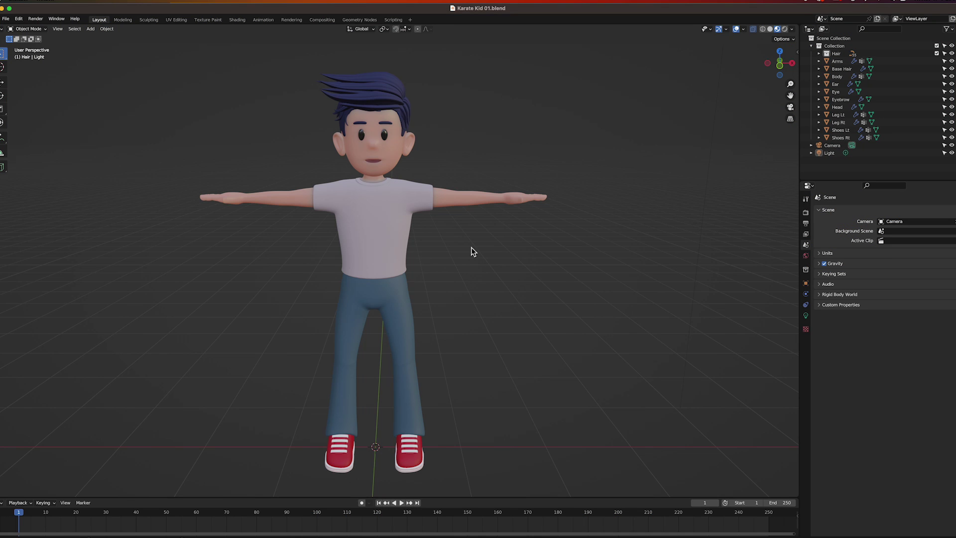
middle_drag(471, 247, 398, 249)
key(e)
key(alt+e)
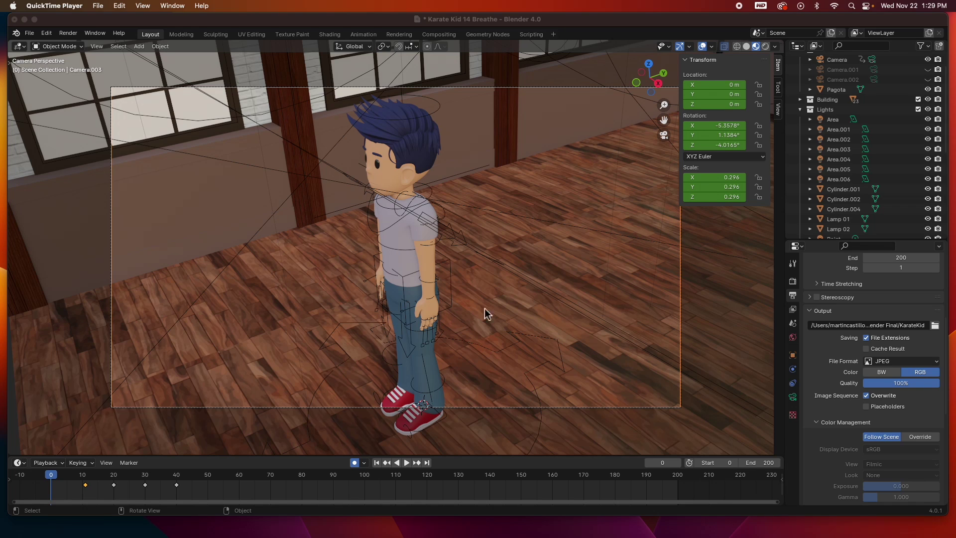
Play the start of the character's bow animation through the scene camera and stop it.
click(406, 463)
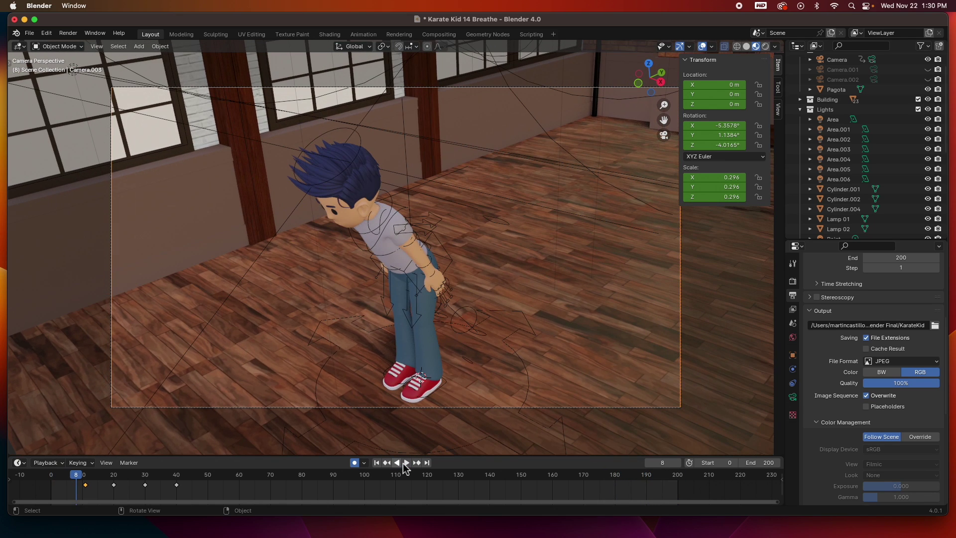
click(403, 463)
Split the 3D viewport into a camera view without a sidebar and a free perspective view beside it.
drag(786, 456, 353, 413)
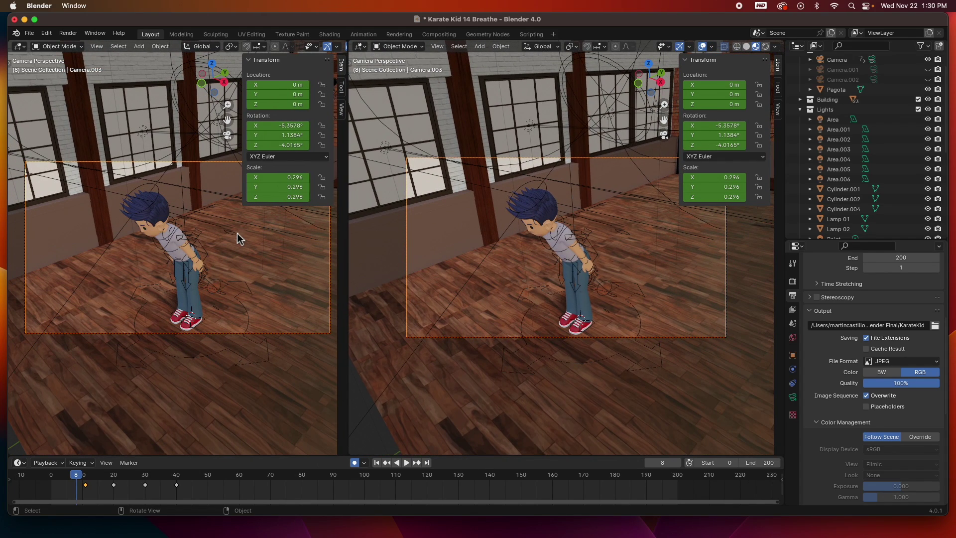
key(n)
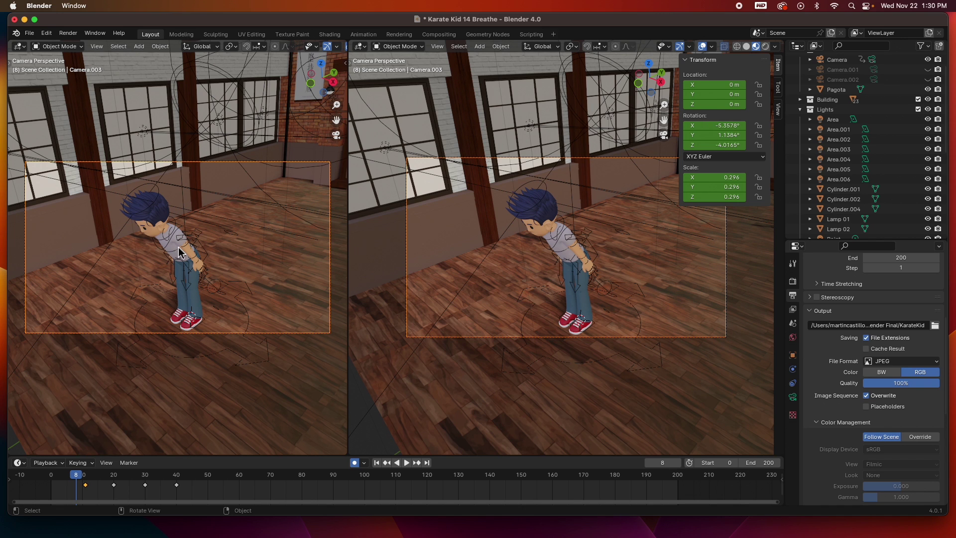
scroll(179, 248, up, 2)
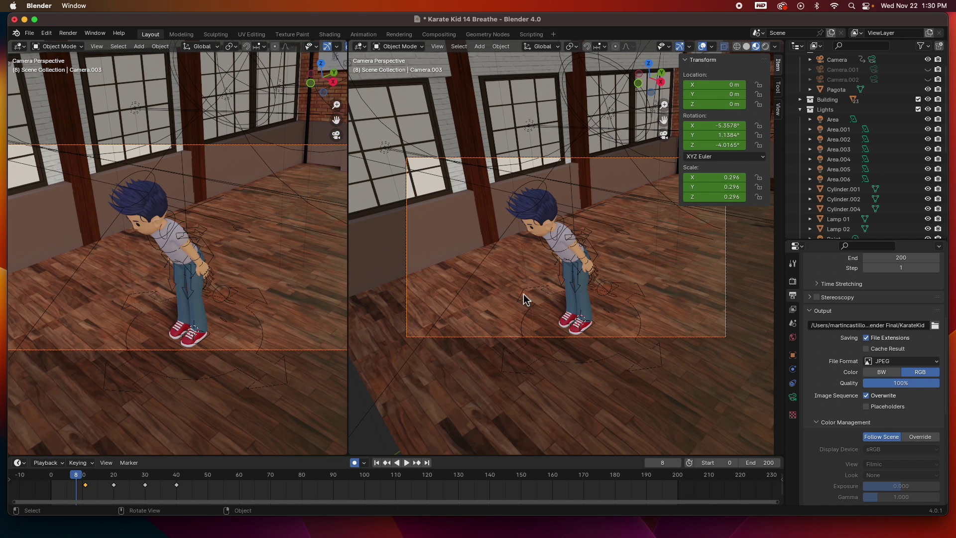
middle_drag(489, 286, 503, 274)
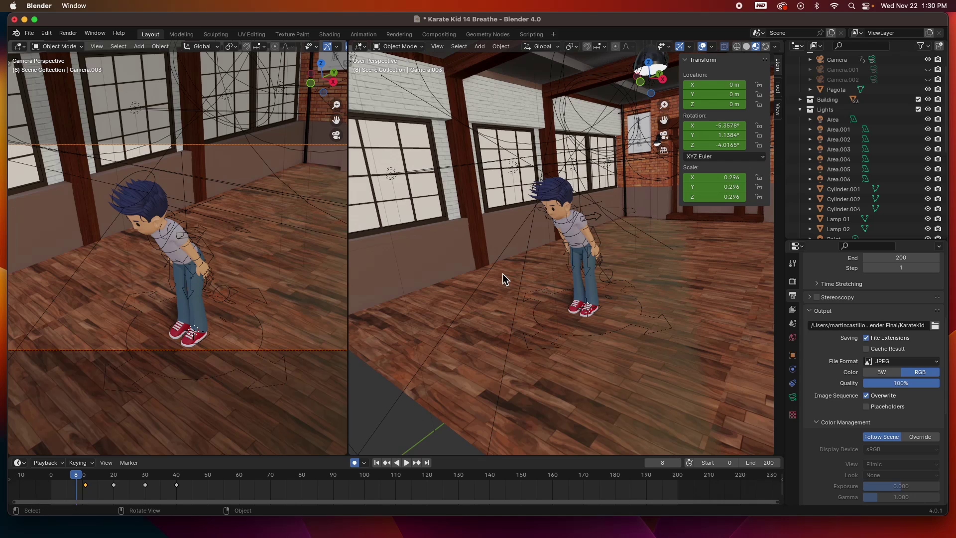
scroll(503, 273, up, 2)
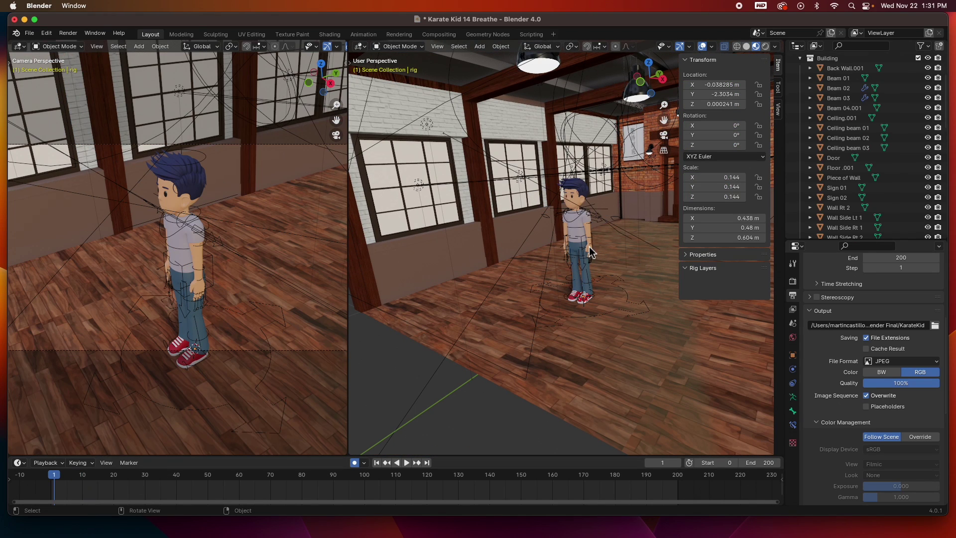
Select the character's rig and switch it to Pose Mode.
click(583, 242)
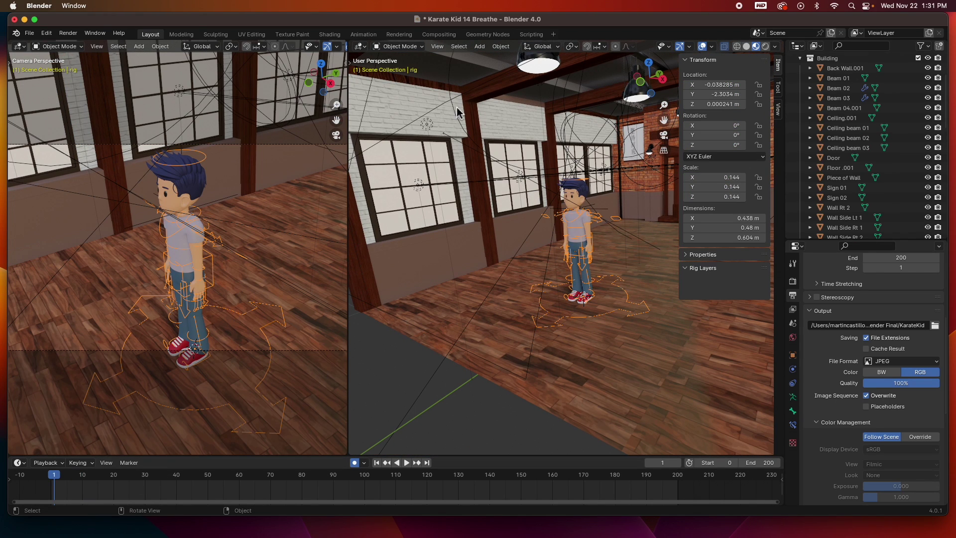
click(419, 47)
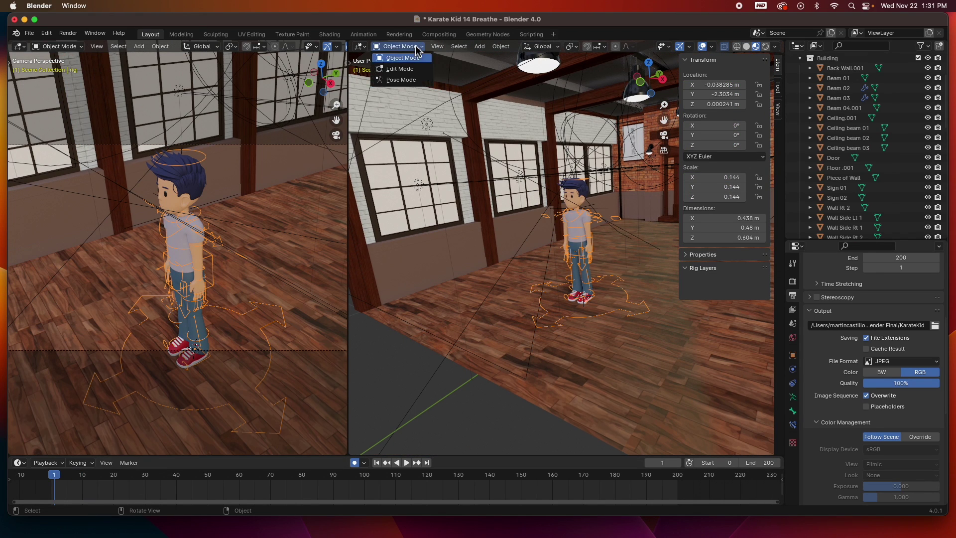
click(416, 80)
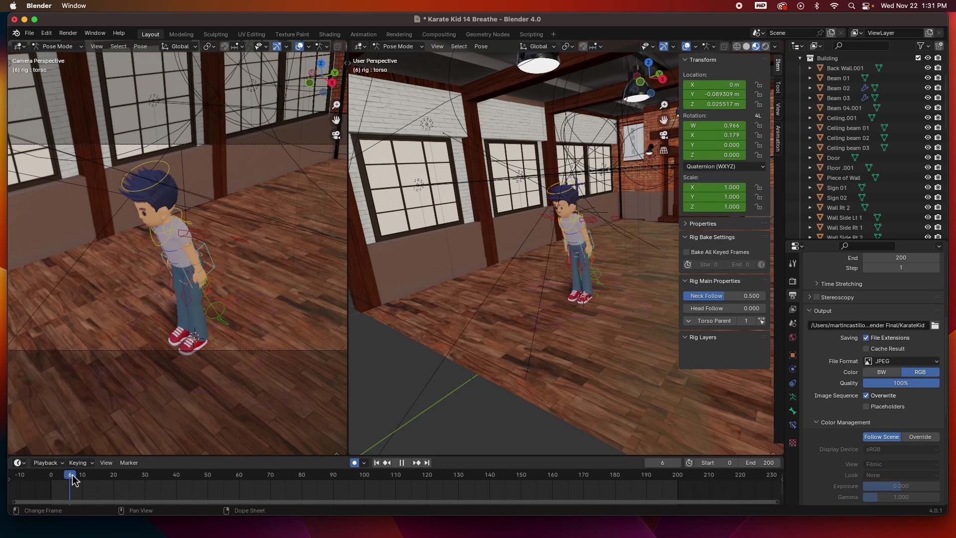
key(space)
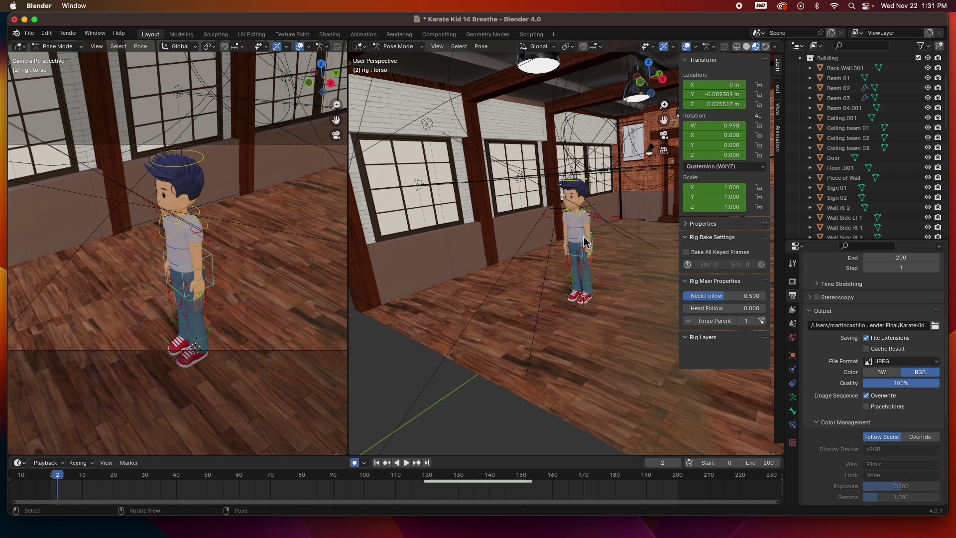
Select the rig's torso control, frame the whole character in the perspective view, and hide that view's sidebar.
click(585, 244)
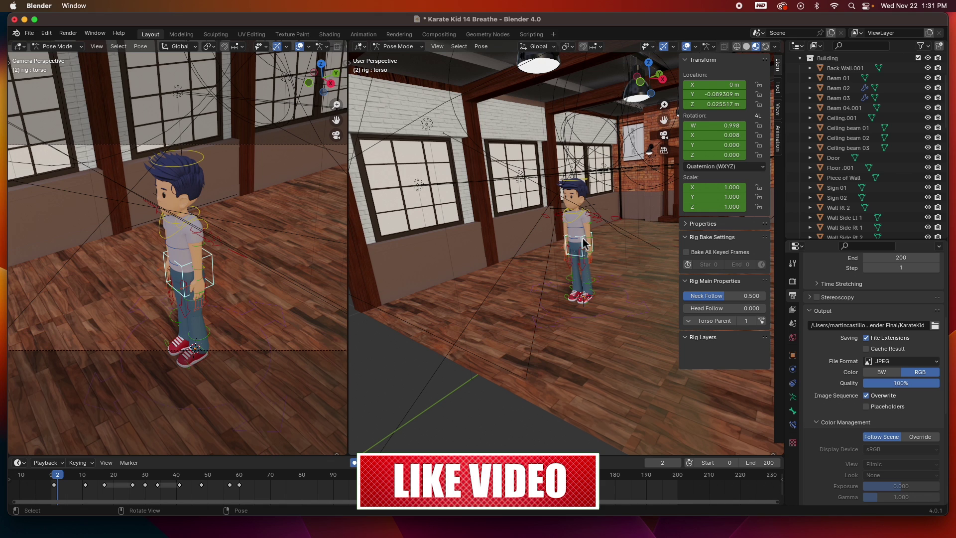
key(KP_Decimal)
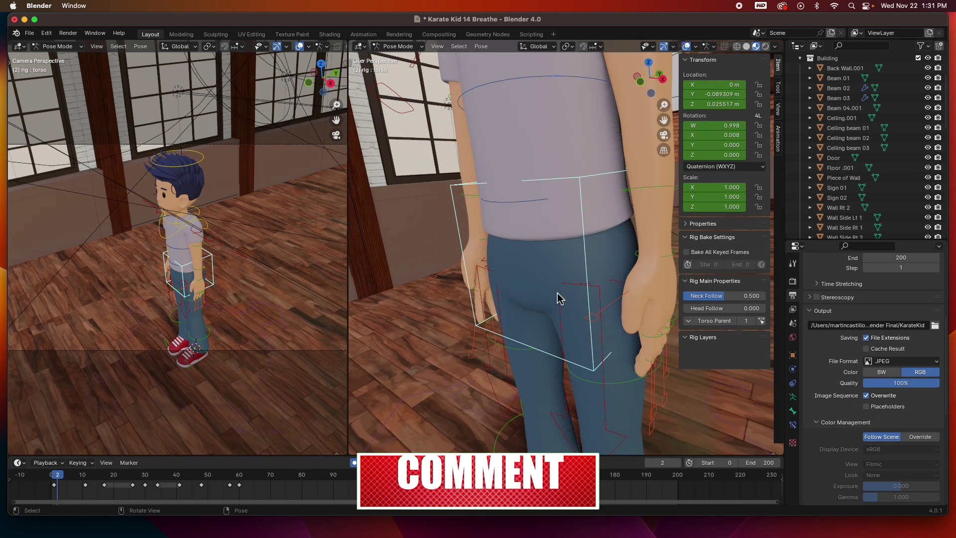
scroll(558, 298, down, 6)
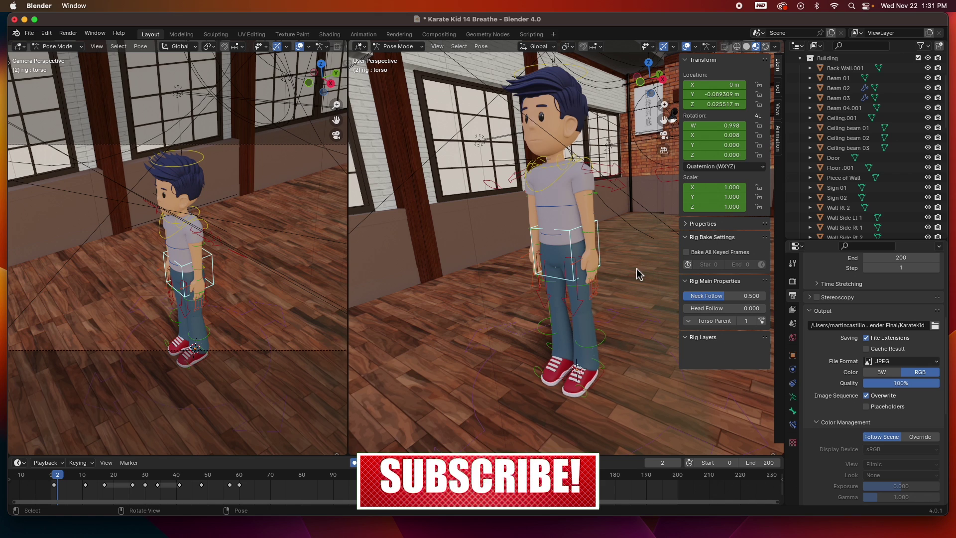
key(n)
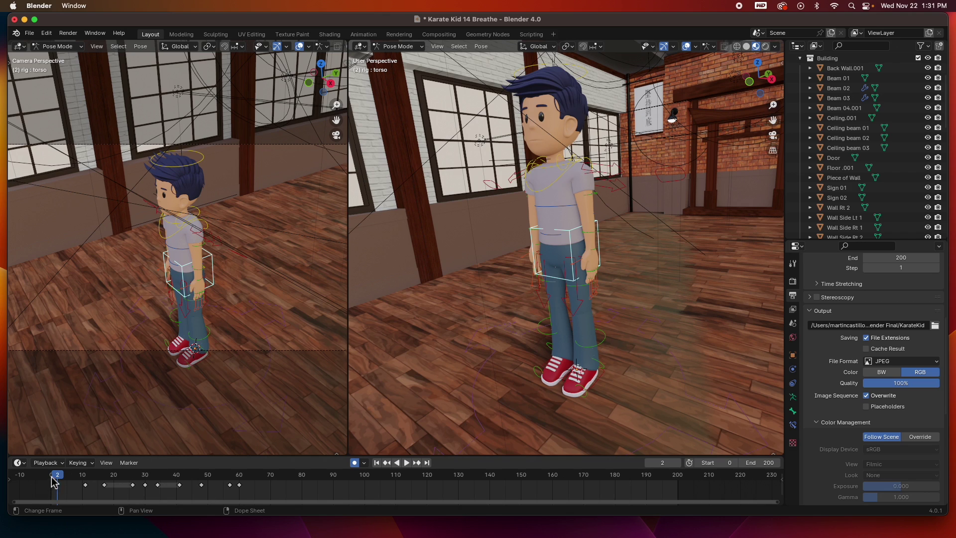
Scrub the timeline through the torso's bow keyframes to frame 23.
key(space)
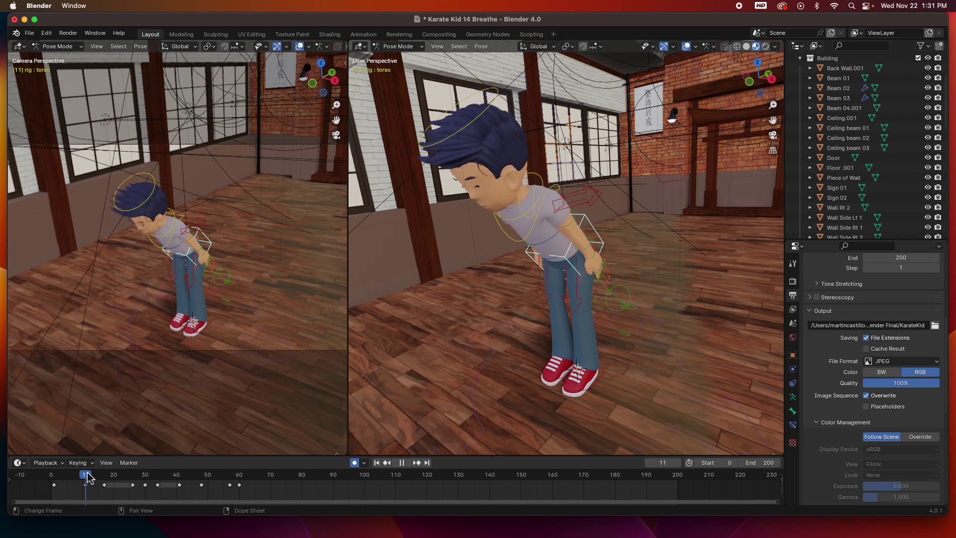
drag(92, 477, 123, 476)
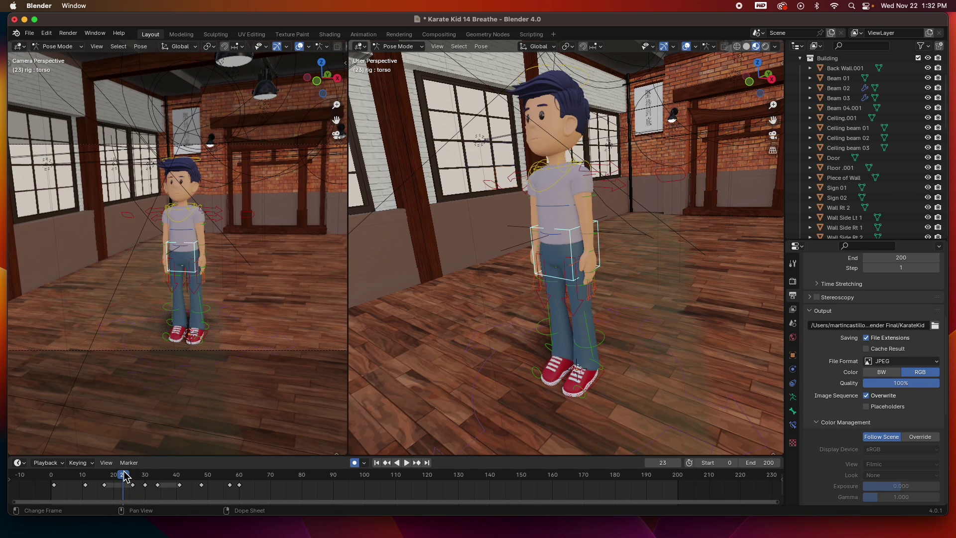
Select the chest control, scrub through its breathing keyframes up to frame 30, and return to frame 0.
click(556, 187)
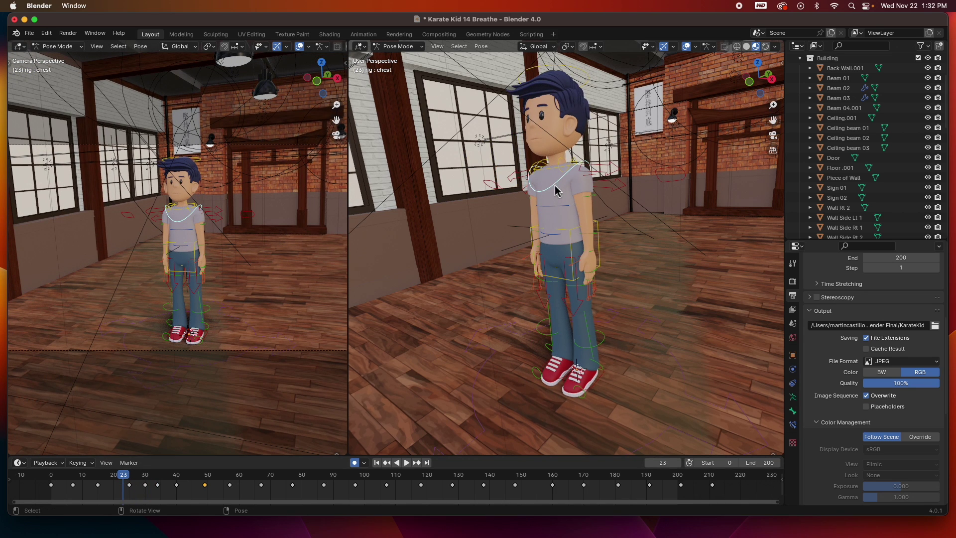
key(space)
click(108, 476)
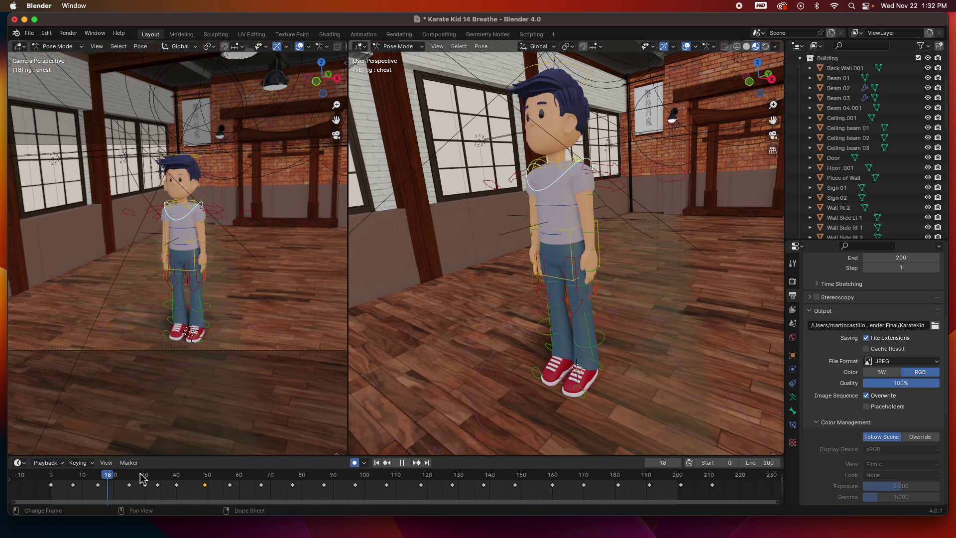
key(space)
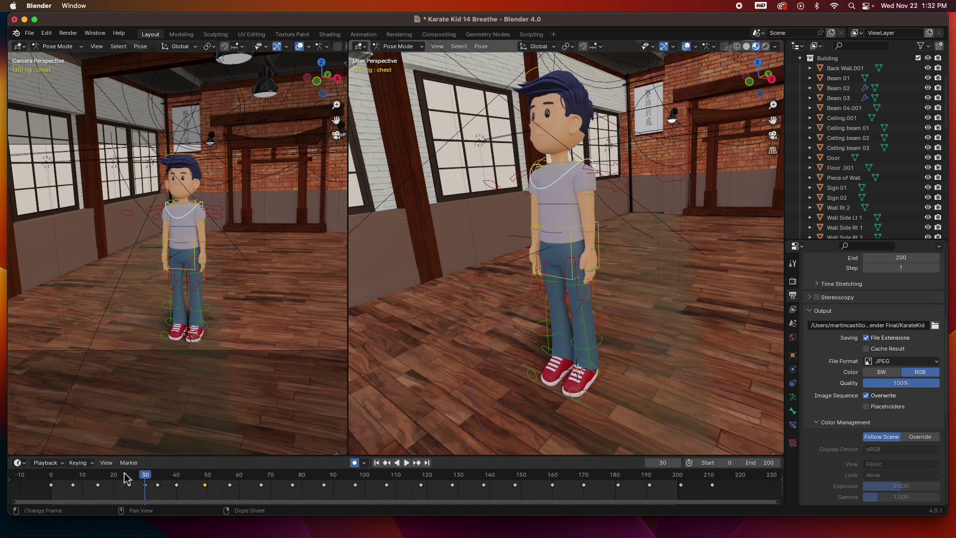
drag(144, 479, 54, 483)
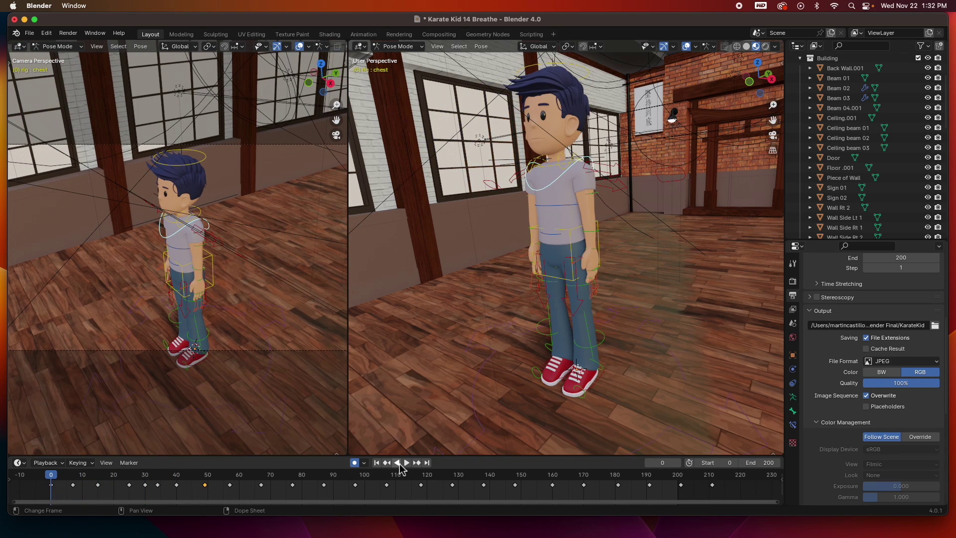
Play the animation from frame 0, viewing the fighting stance from the front, and stop at frame 150.
click(406, 463)
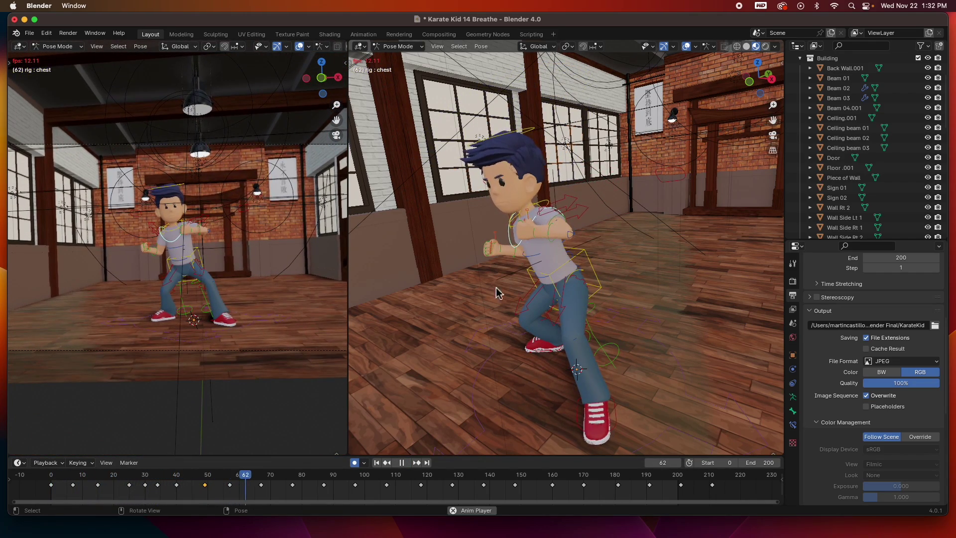
middle_drag(497, 292, 548, 267)
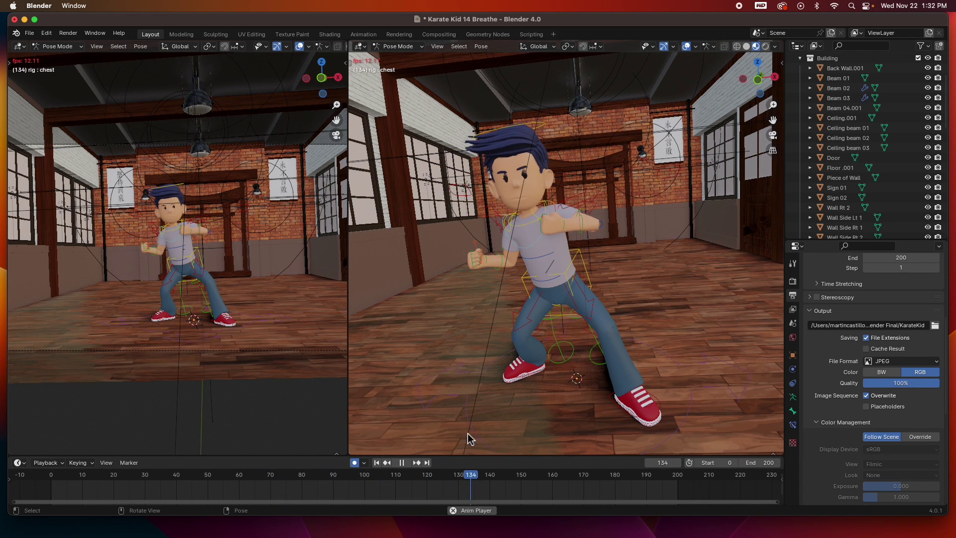
click(403, 463)
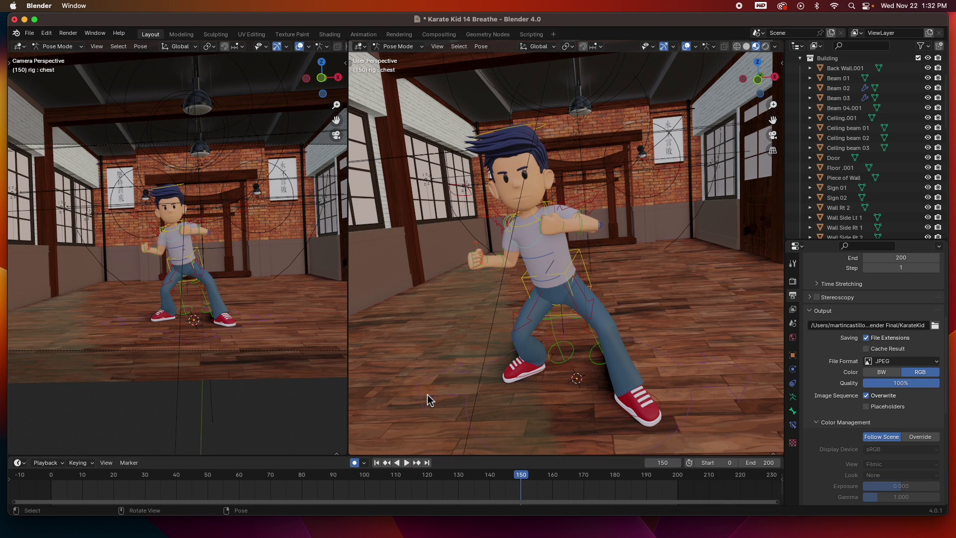
Select the right foot IK control and scrub between its two keyframes, ending on frame 34.
click(547, 374)
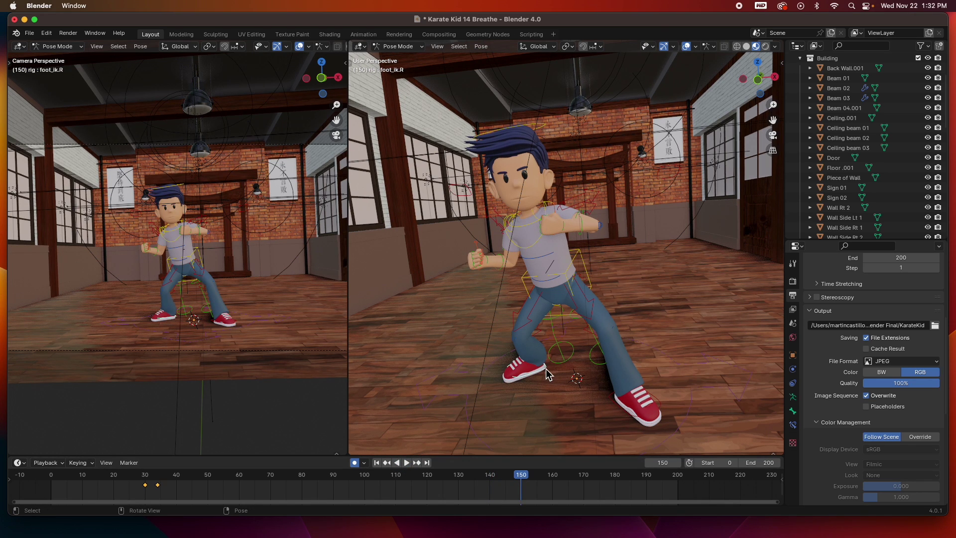
click(149, 481)
key(space)
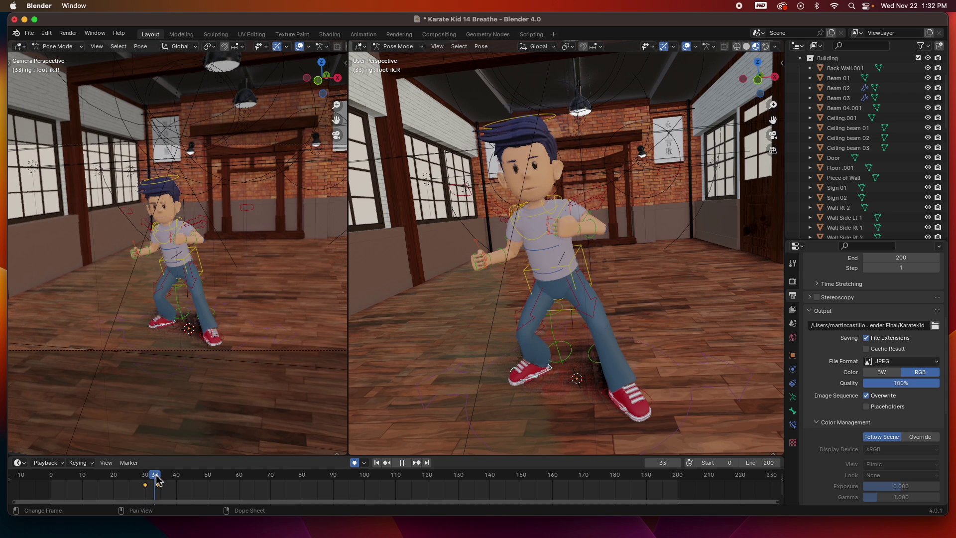
key(space)
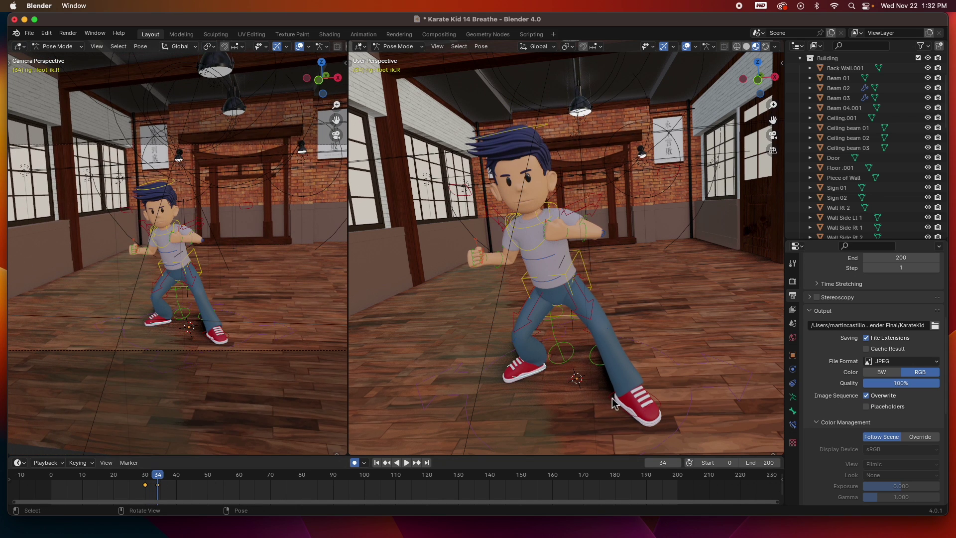
Select the left foot IK control and scrub through its foot-movement keyframes to frame 65.
click(612, 402)
key(space)
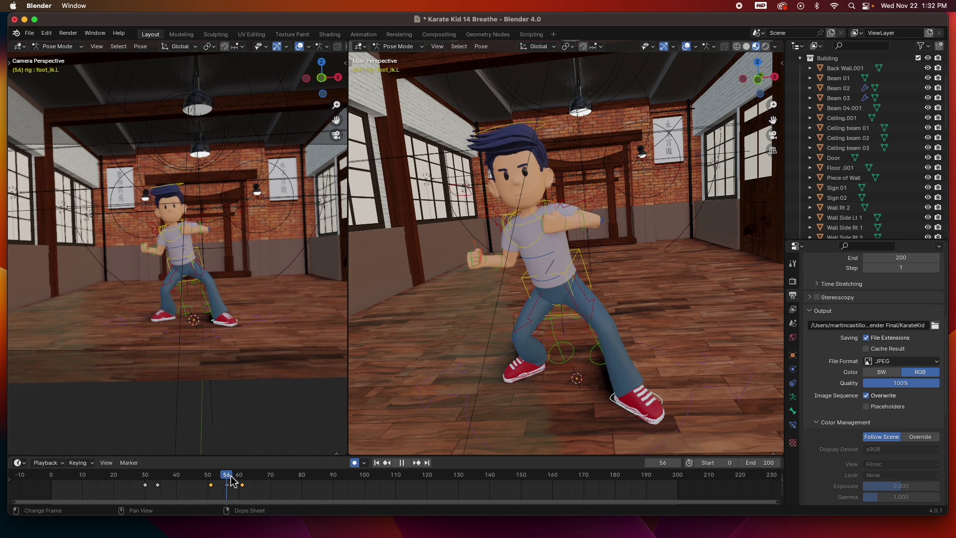
drag(231, 481, 257, 486)
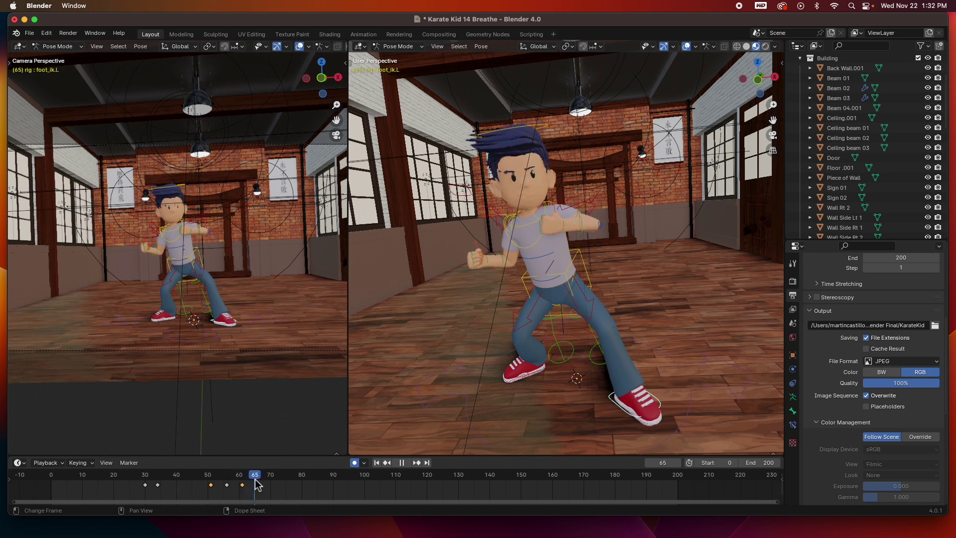
key(space)
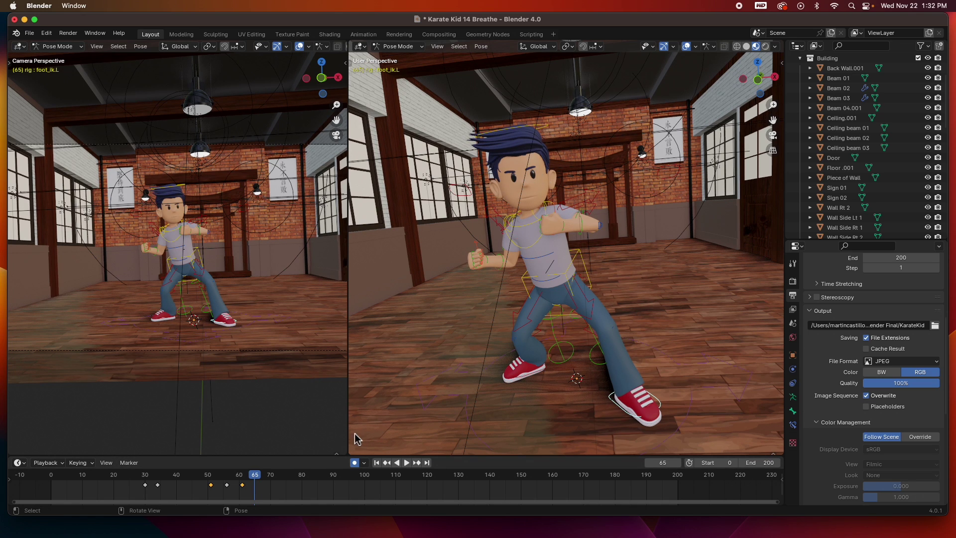
Scrub back to frame 25 and forward through the jump into the fighting stance to frame 40.
key(space)
drag(262, 479, 130, 465)
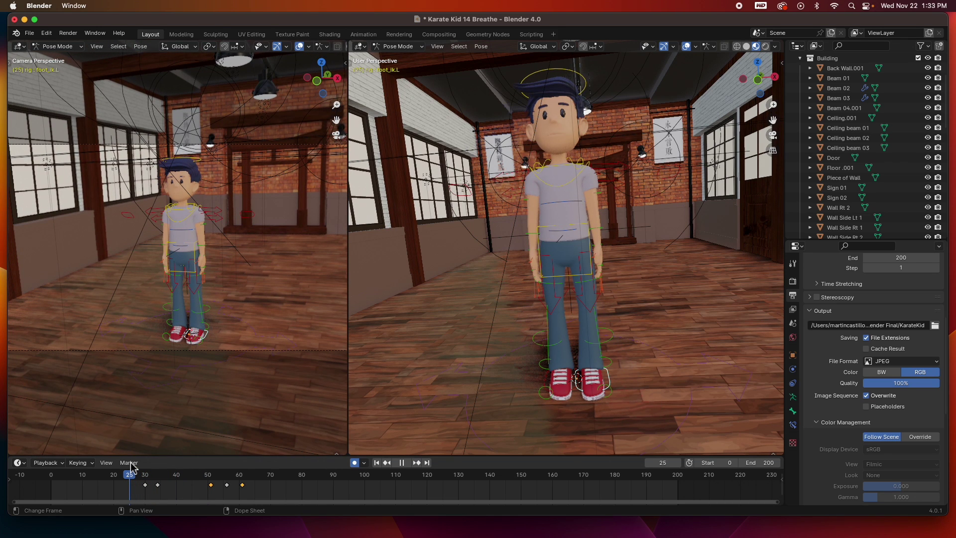
key(space)
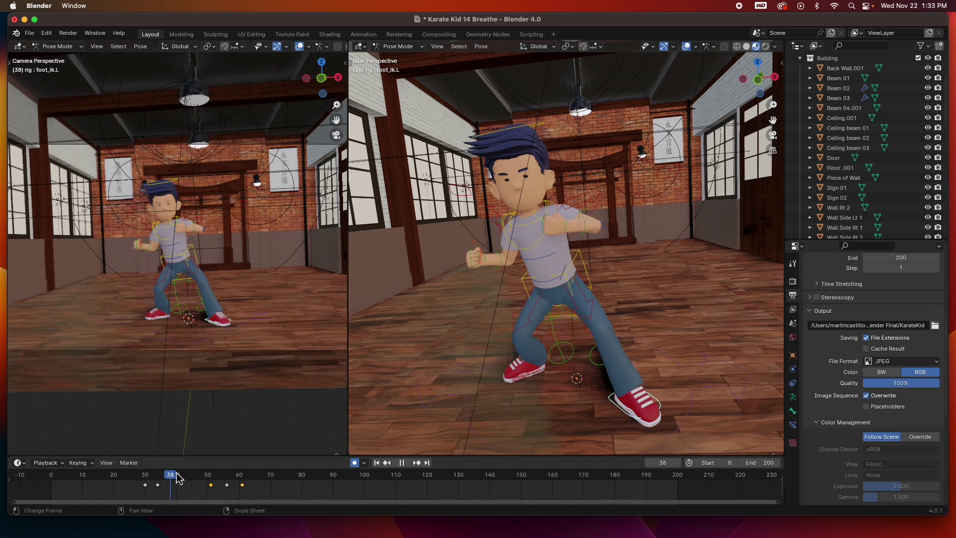
key(space)
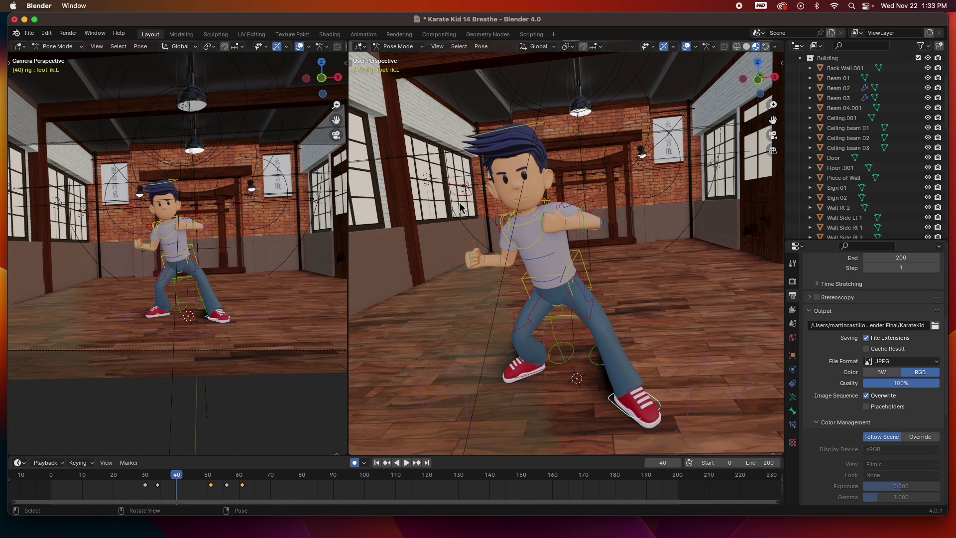
Select the head control and scrub through its keyframes to frame 80.
click(536, 128)
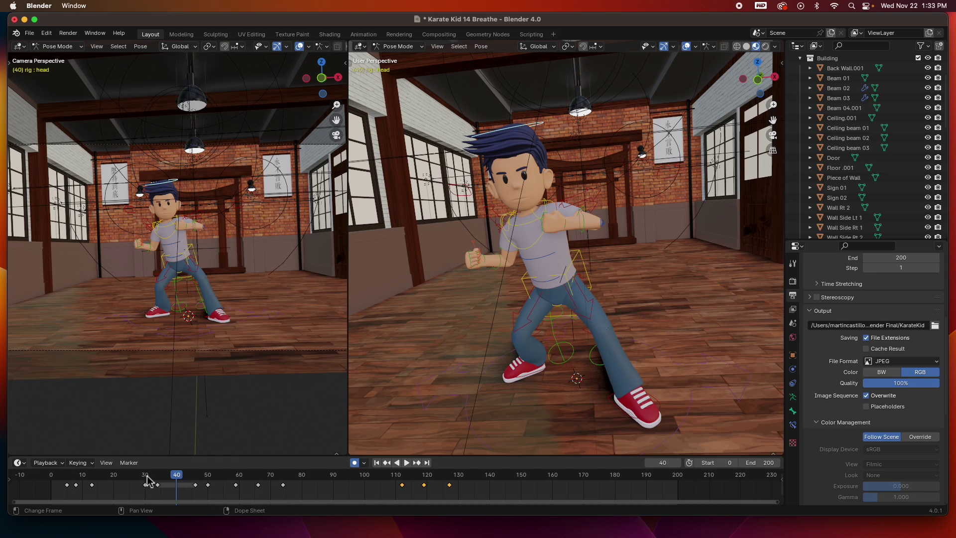
drag(166, 481, 301, 504)
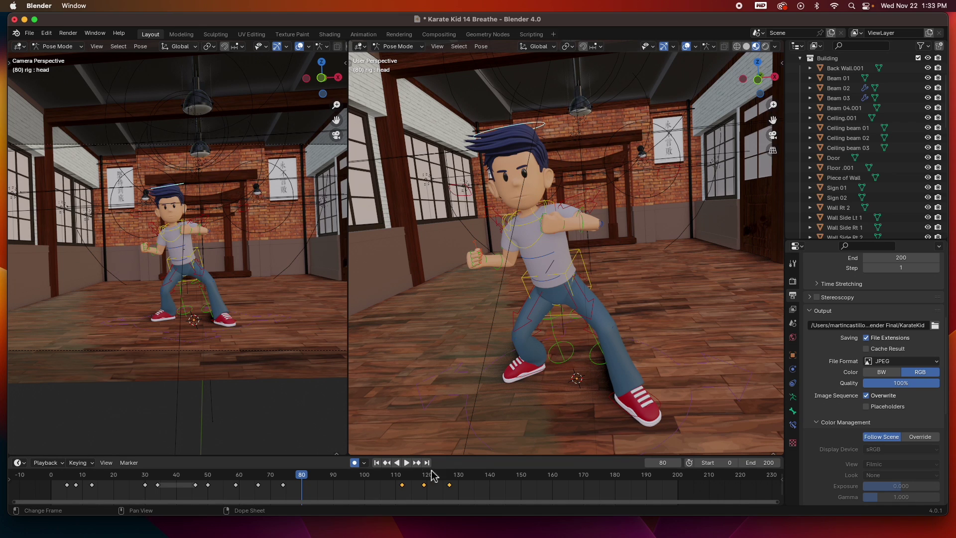
Scrub back to frame 31, select the right middle finger control and scrub past its two keyframes to frame 153.
drag(305, 479, 148, 490)
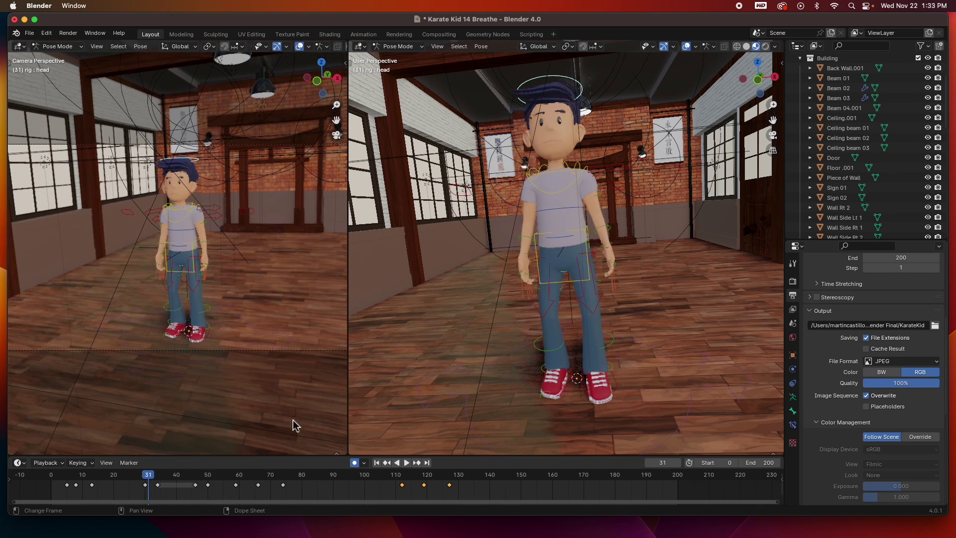
click(527, 294)
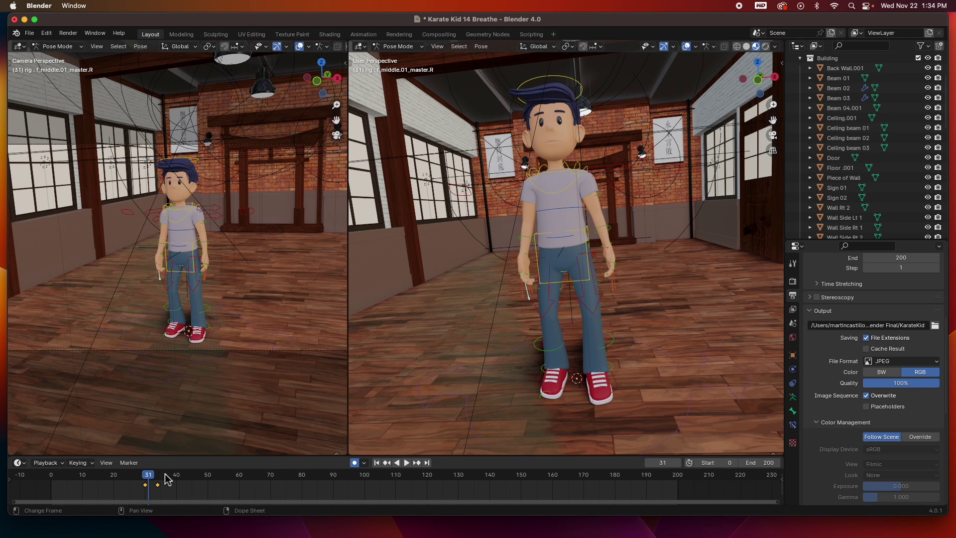
drag(158, 480, 531, 483)
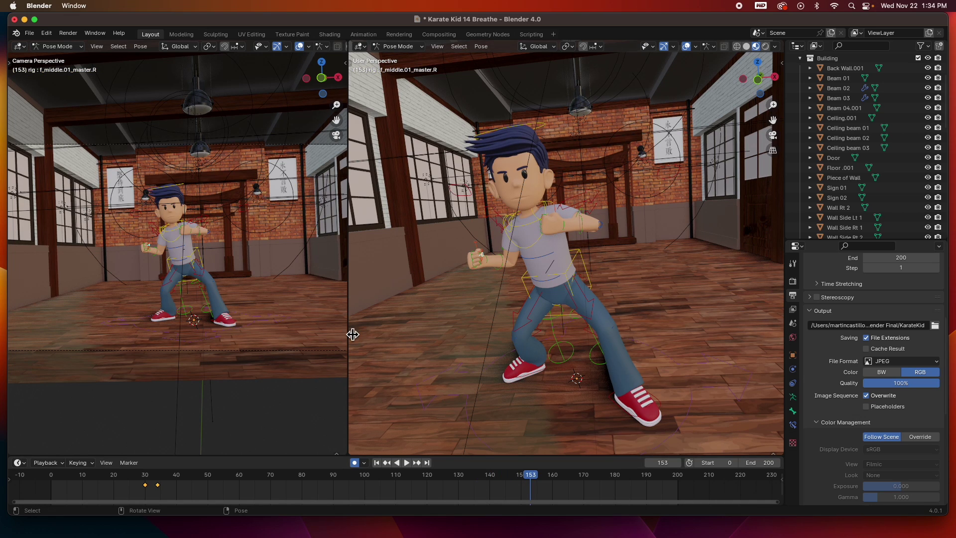
Return to frame 4, switch from Pose Mode to Object Mode and select the scene camera in the user perspective view.
scroll(548, 289, down, 8)
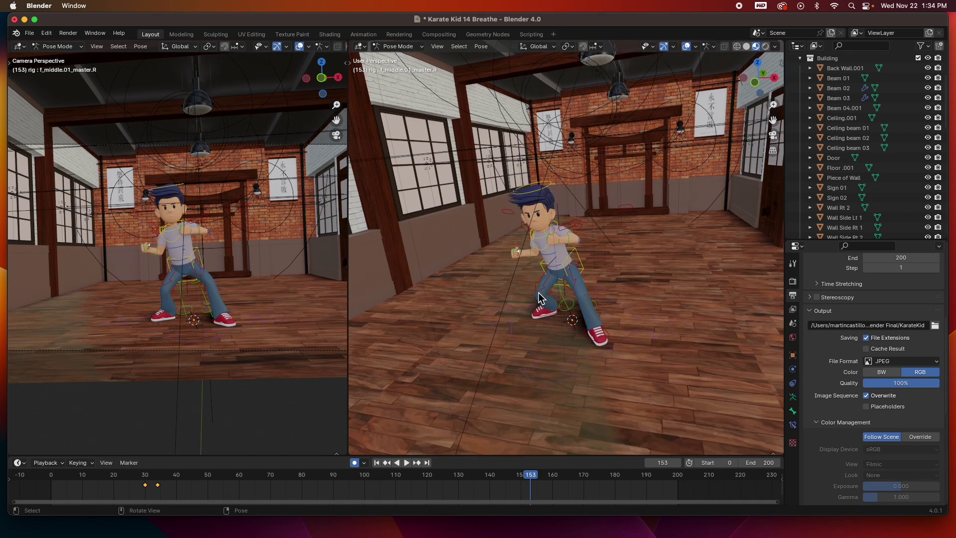
scroll(539, 291, up, 5)
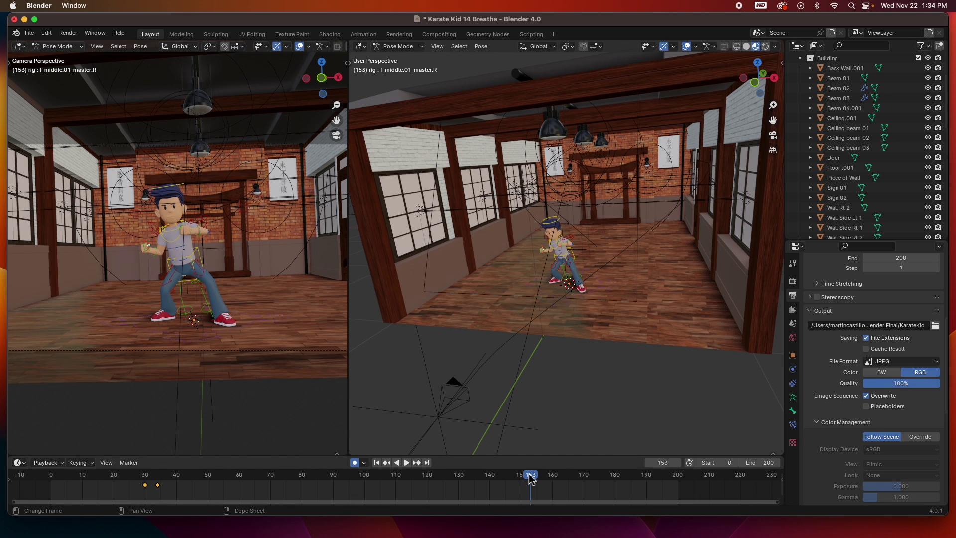
drag(530, 479, 62, 504)
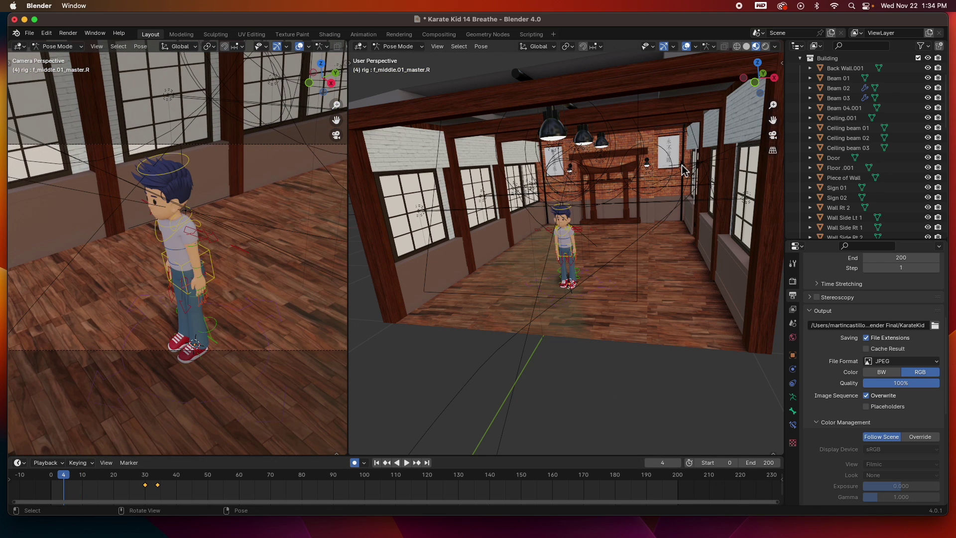
click(391, 48)
click(397, 58)
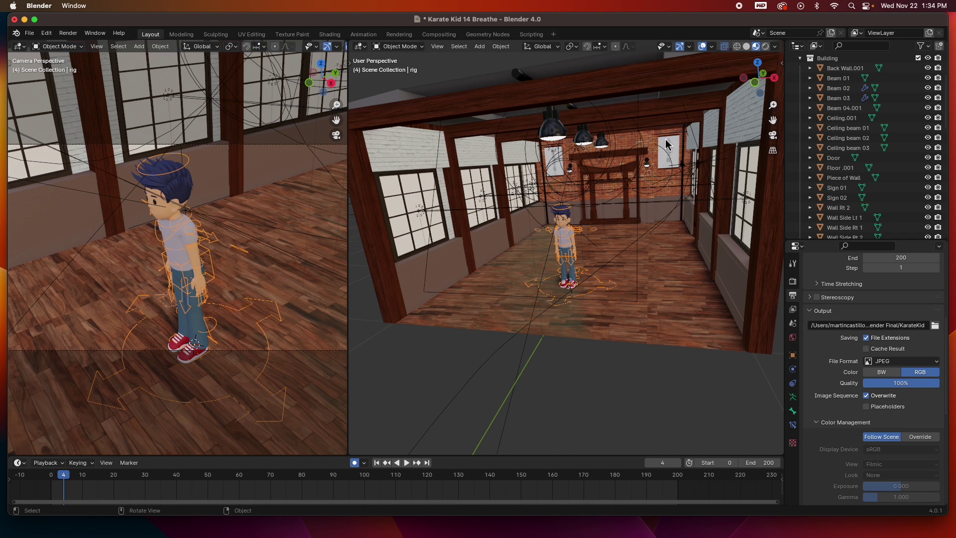
click(690, 171)
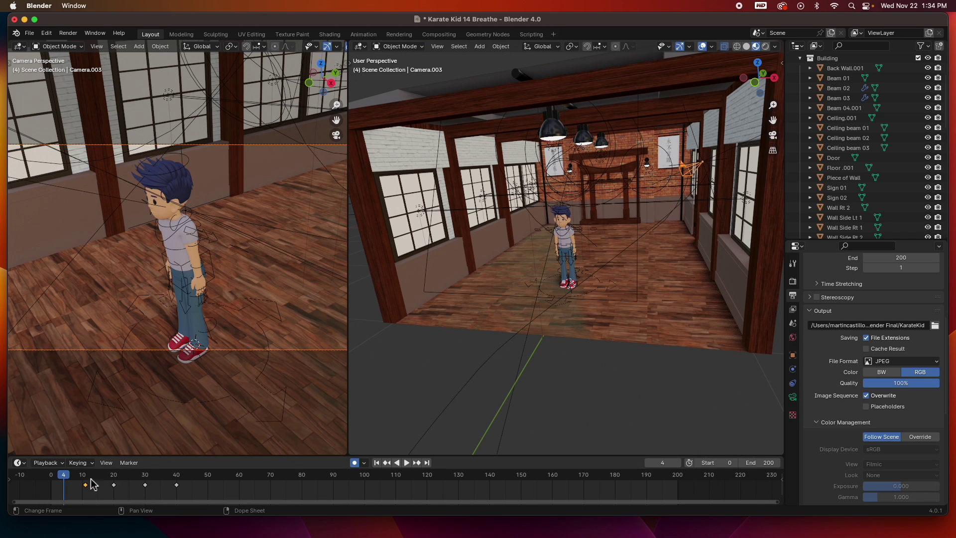
Scrub through the camera's keyframes during the bow and stance, ending on frame 40.
key(space)
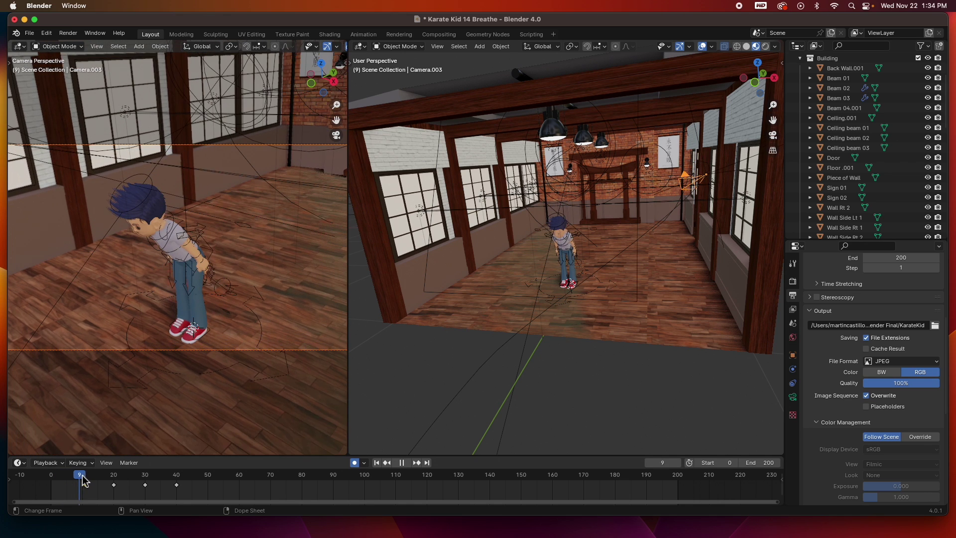
key(space)
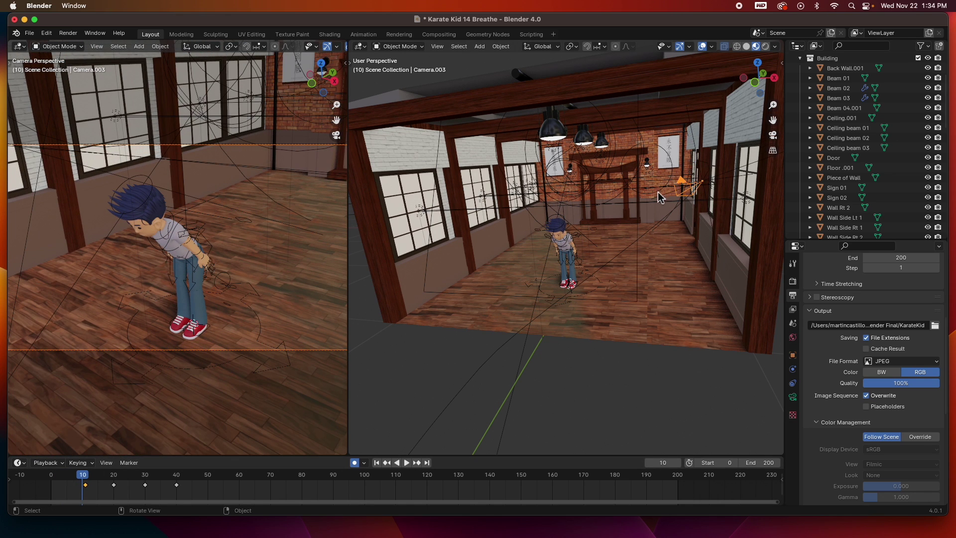
key(space)
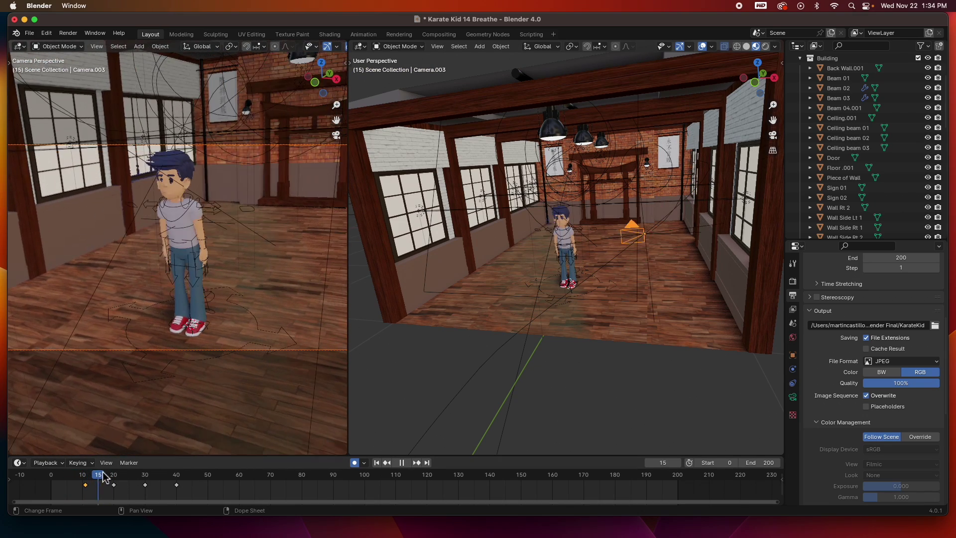
drag(98, 480, 115, 488)
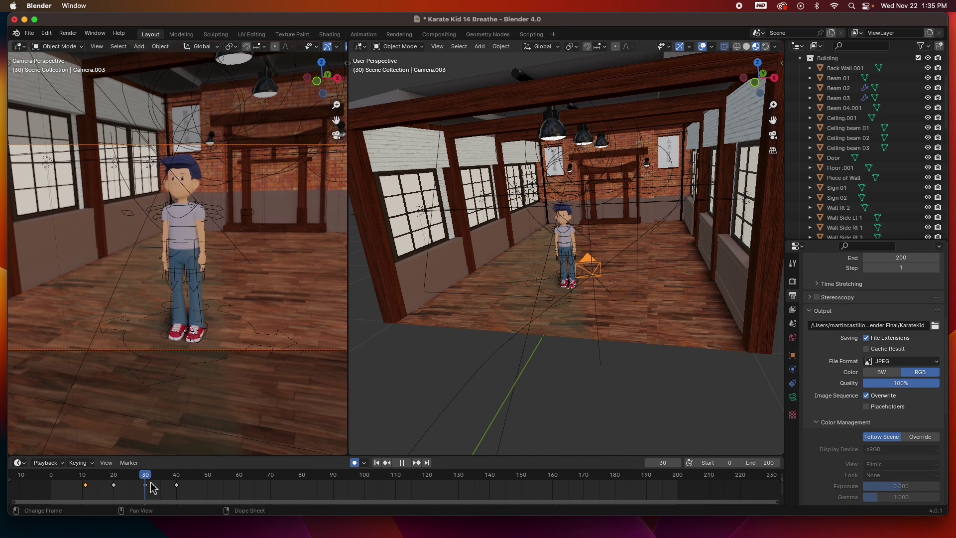
drag(155, 489, 177, 500)
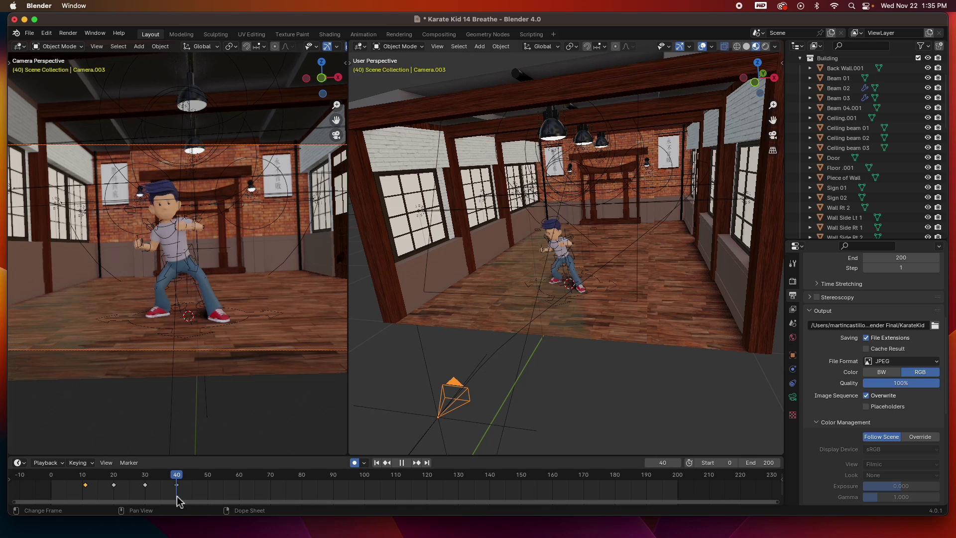
Select the point light beside the gate and inspect its lighting change at frames 70 and 71 in a wider, rendered camera view.
click(249, 165)
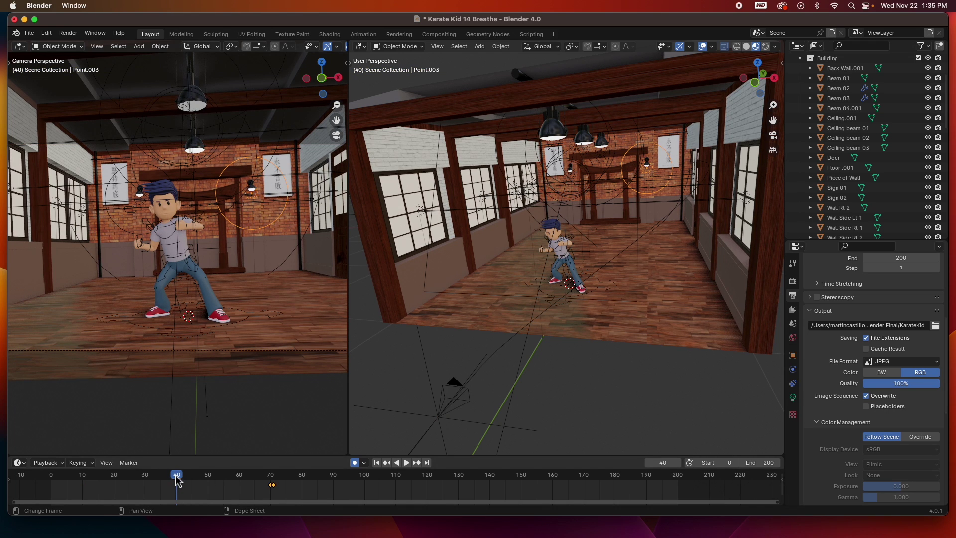
drag(178, 480, 272, 476)
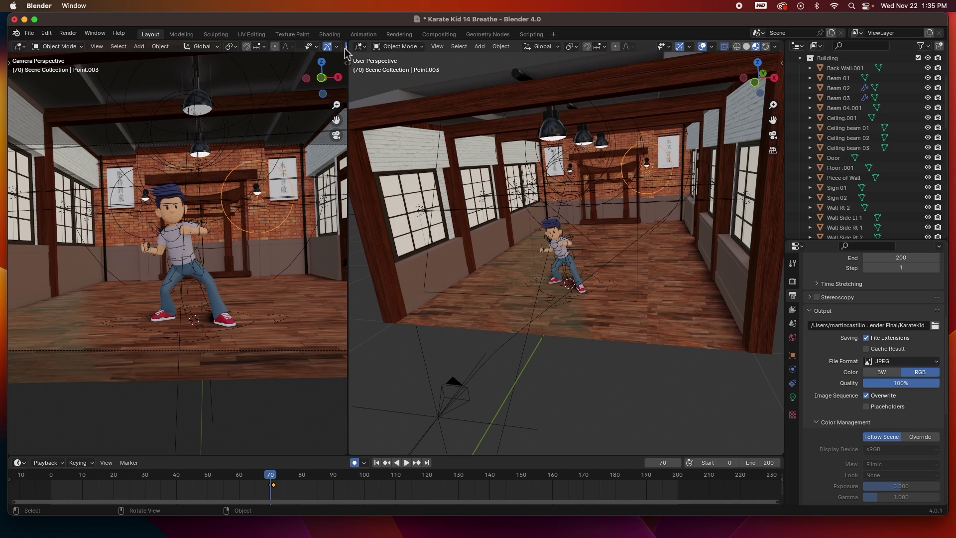
drag(352, 55, 429, 60)
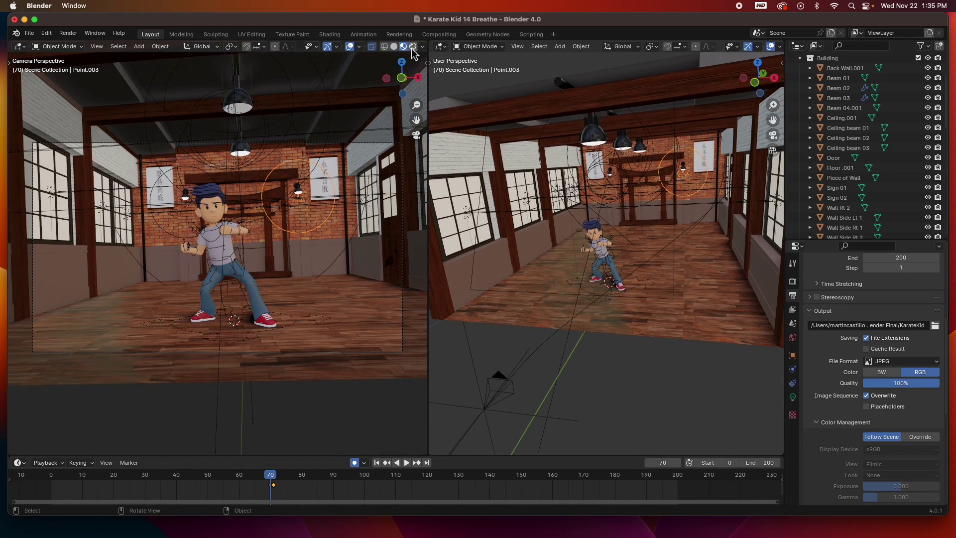
click(413, 47)
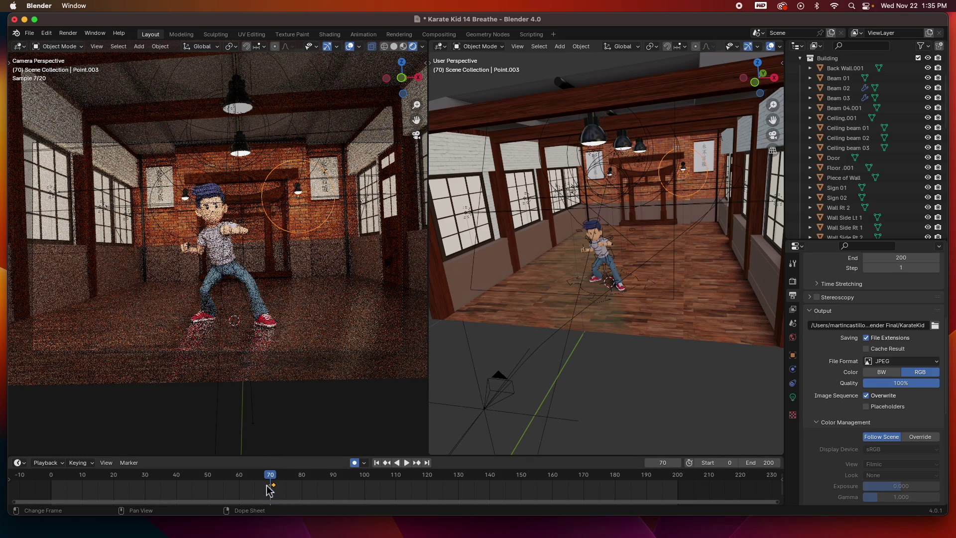
key(space)
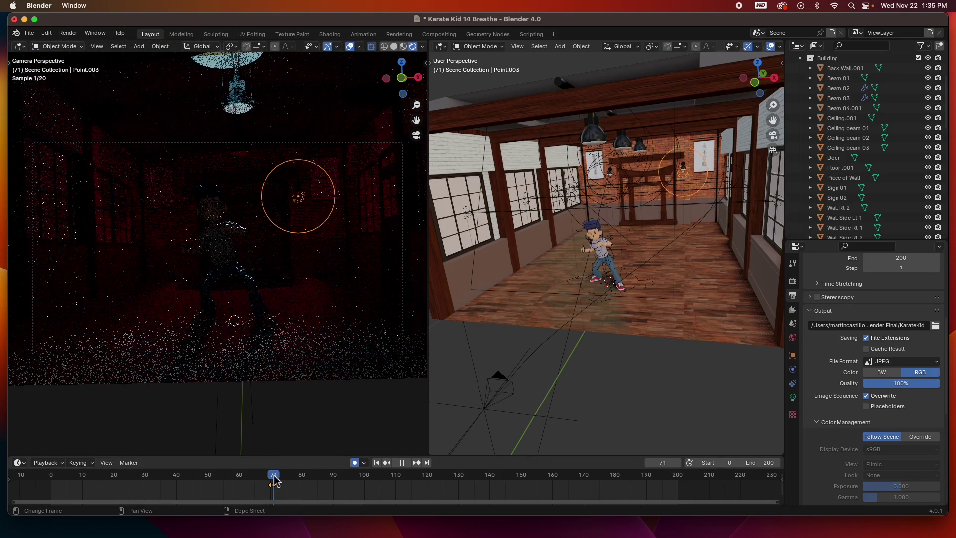
key(space)
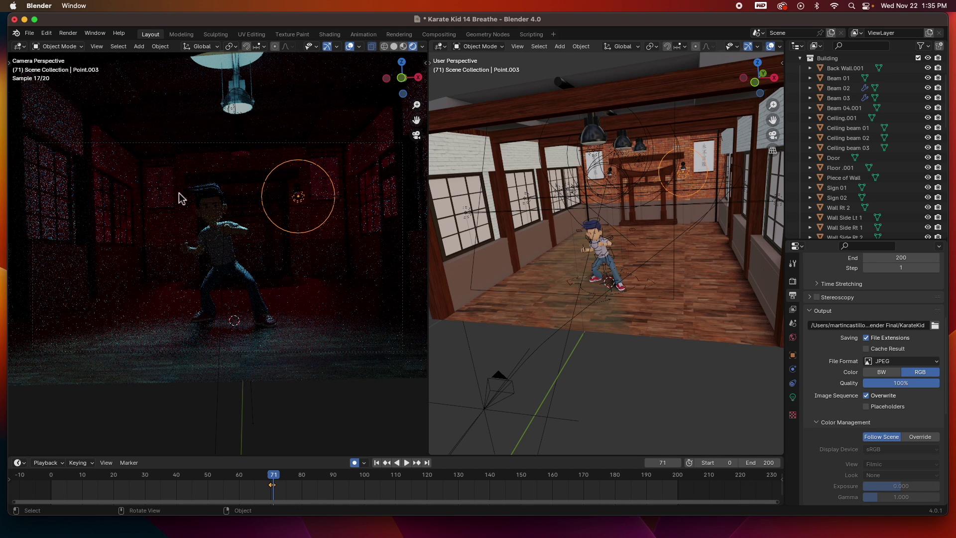
Compare Material Preview and Rendered shading in the camera view at frame 71, ending in Material Preview.
click(404, 46)
mouse_move(272, 478)
mouse_down()
mouse_move(251, 479)
mouse_move(277, 473)
mouse_up()
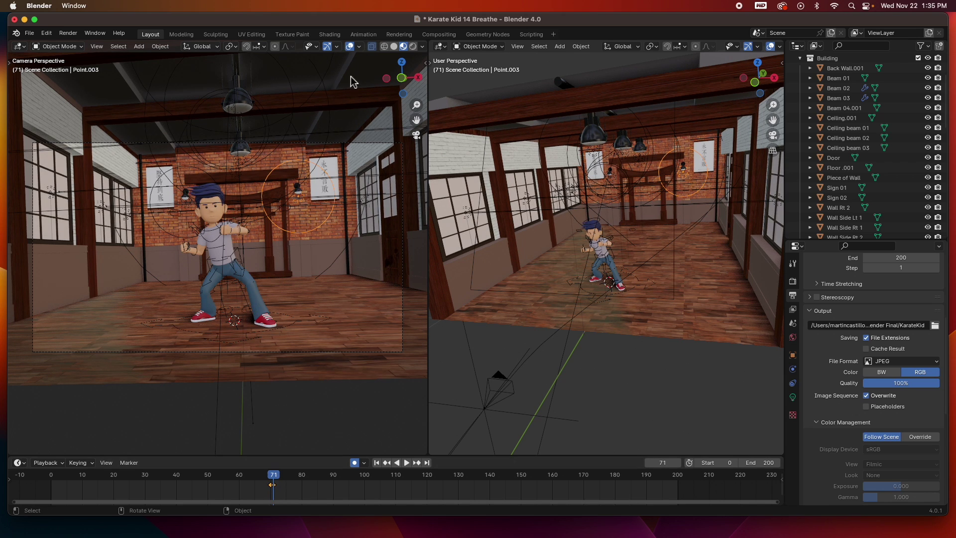
click(413, 46)
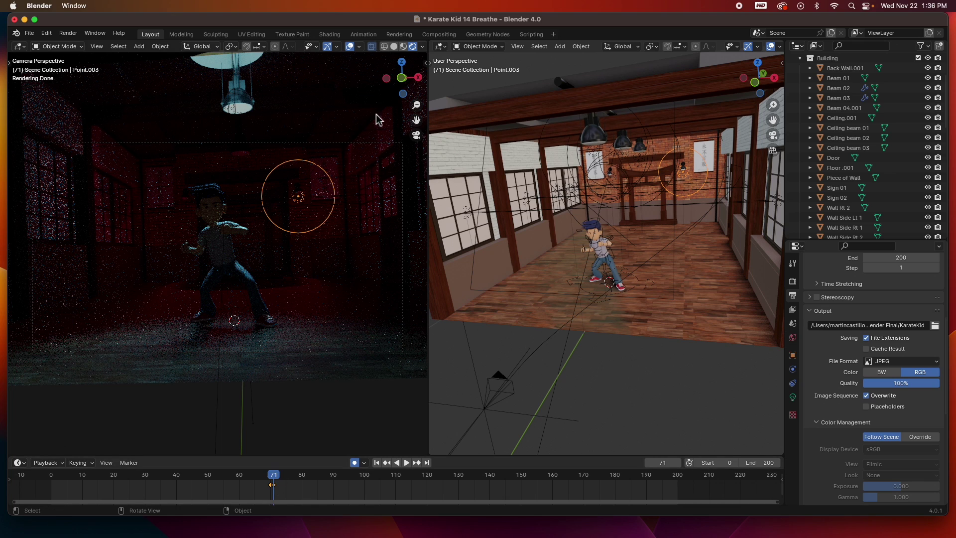
click(403, 48)
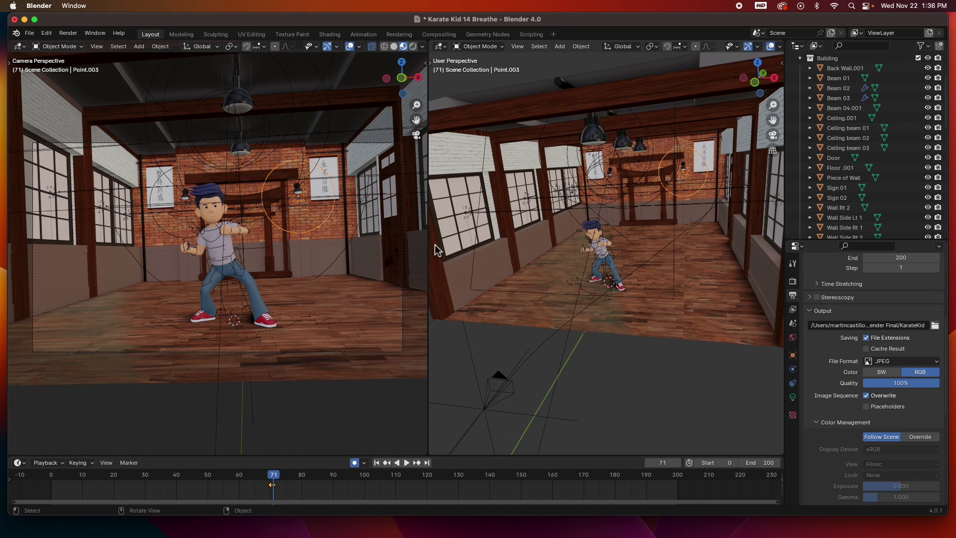
Narrow the camera view and scrub the animation from frame 10 to frame 83, returning to frame 2.
drag(431, 246, 297, 250)
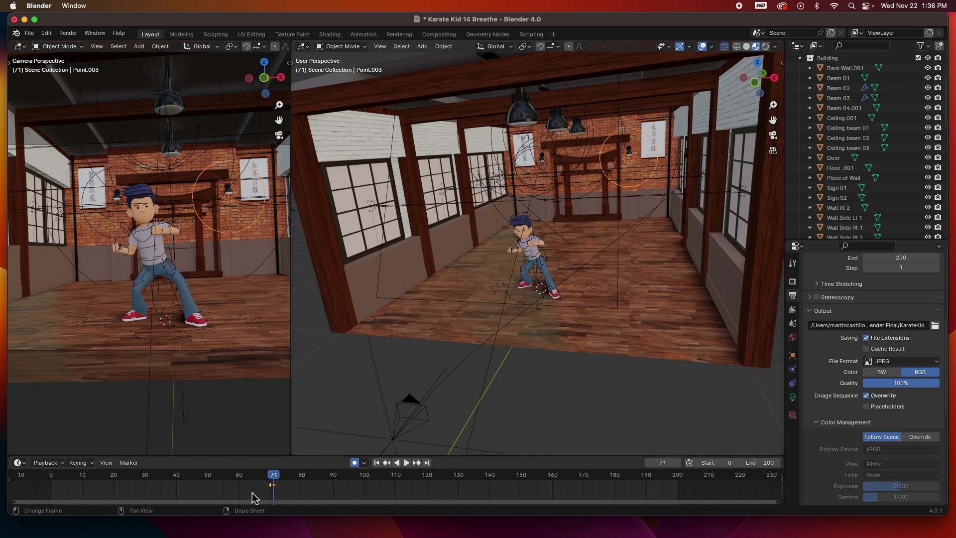
drag(273, 483, 86, 493)
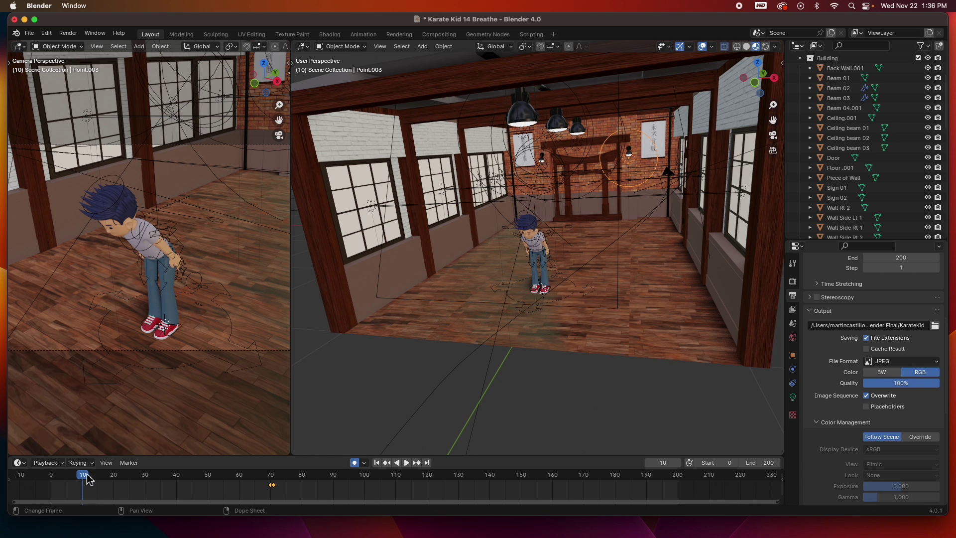
key(space)
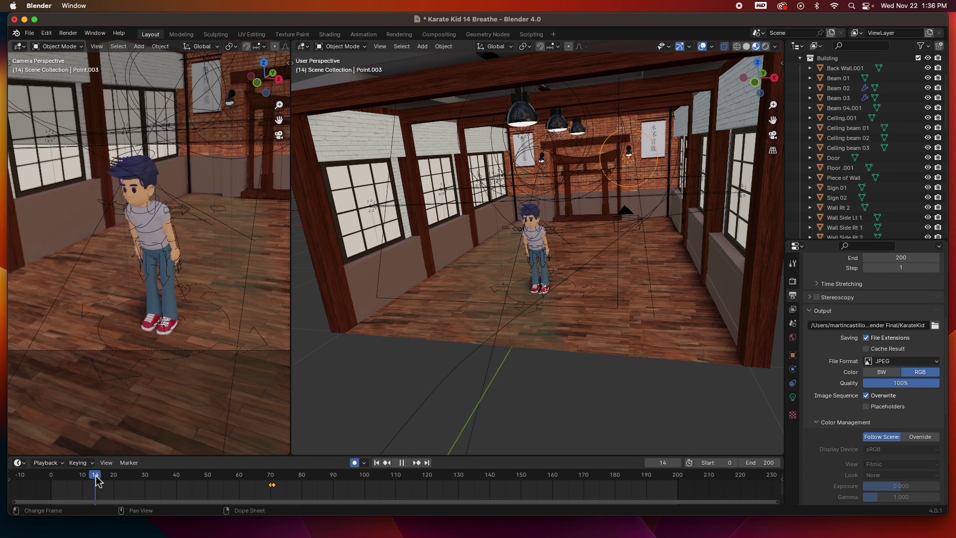
key(space)
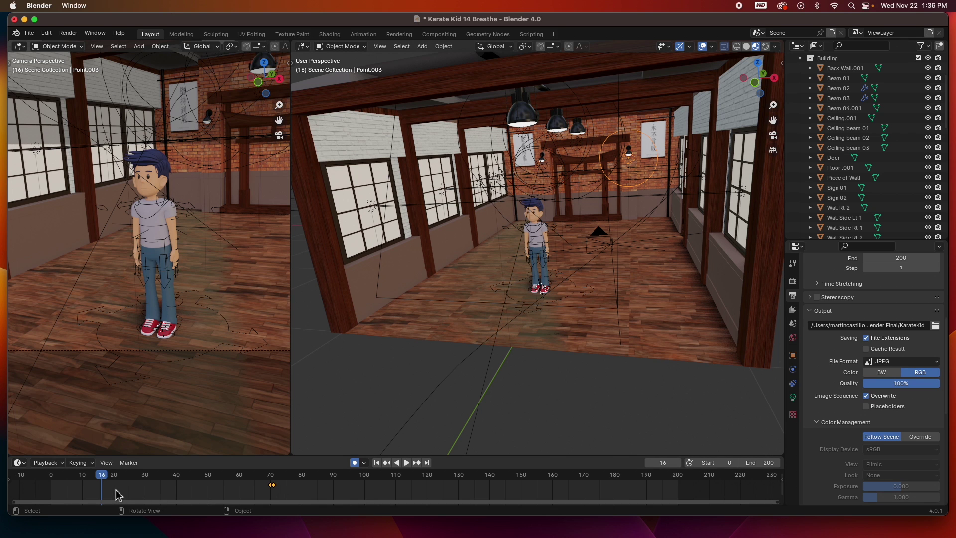
drag(101, 480, 310, 484)
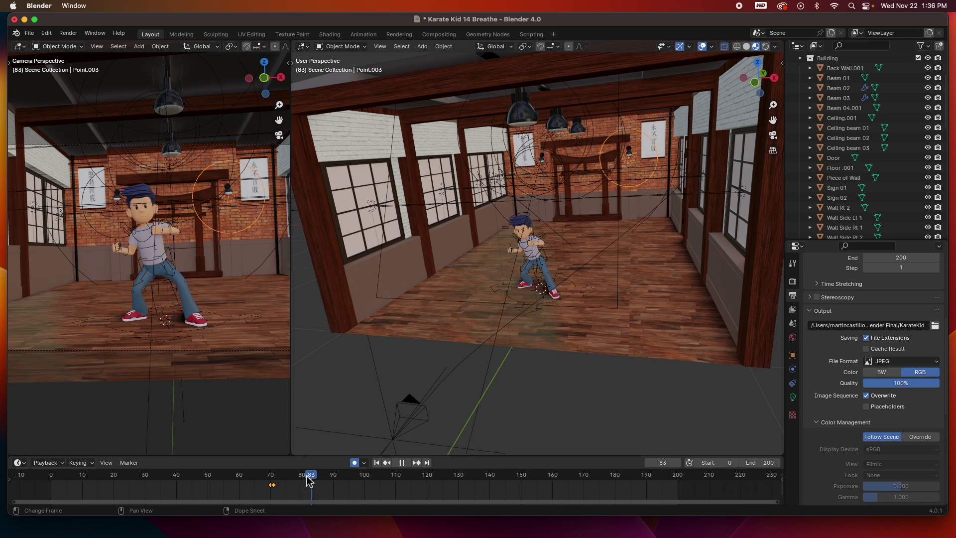
drag(308, 480, 57, 476)
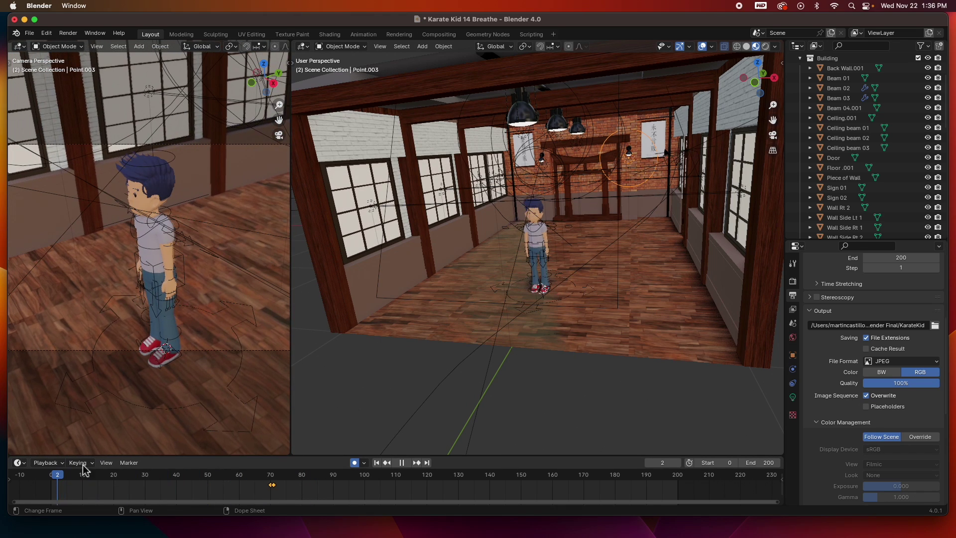
Widen the camera view and play the animation from frame 2, pausing at frame 163 before resuming playback.
drag(293, 262, 471, 270)
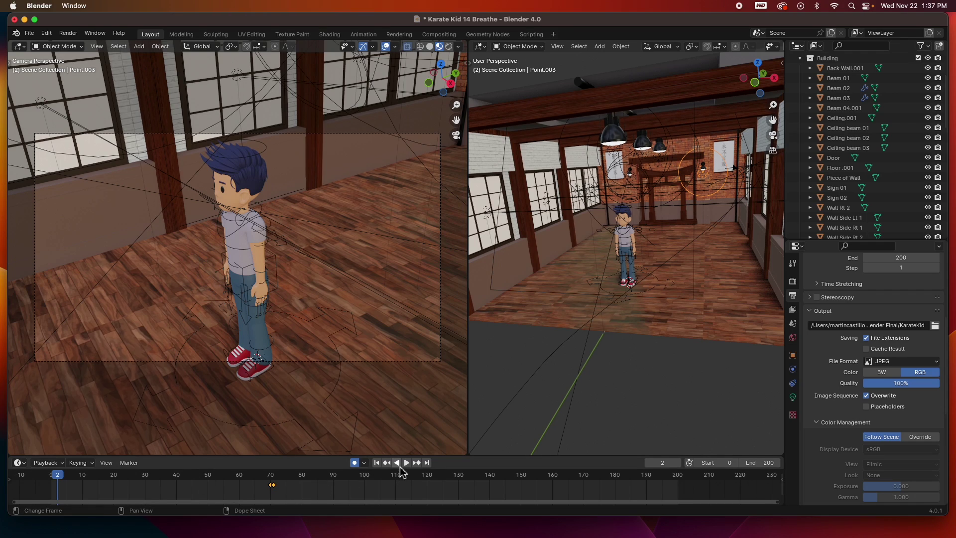
click(407, 464)
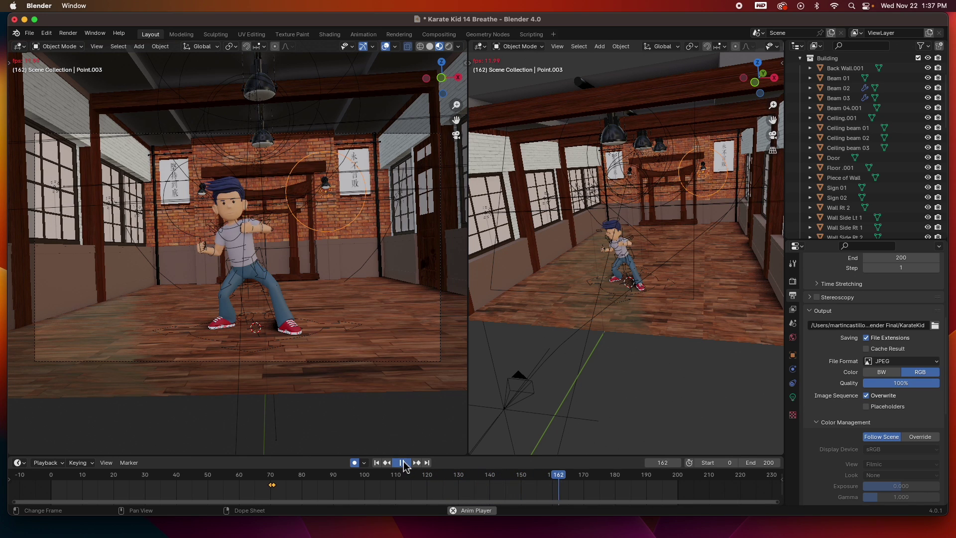
click(403, 463)
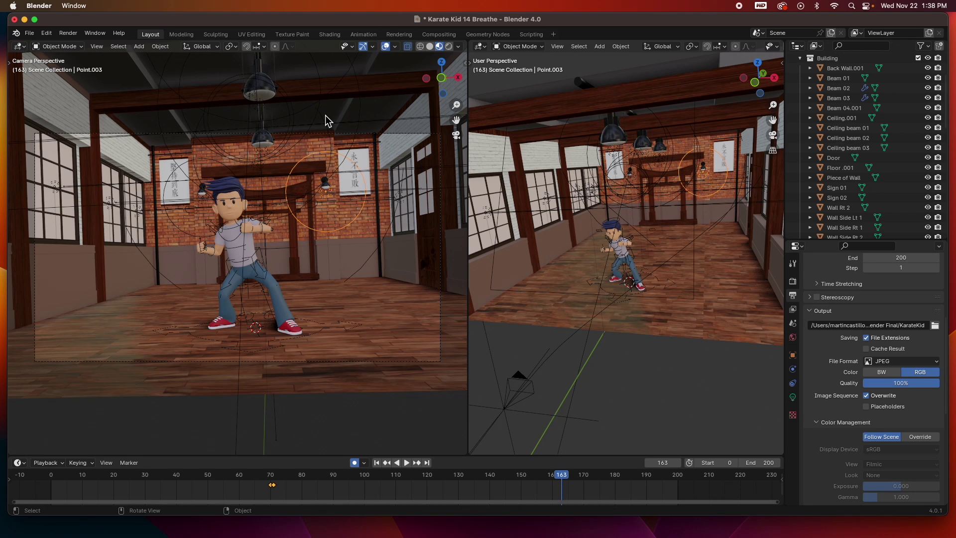
click(407, 463)
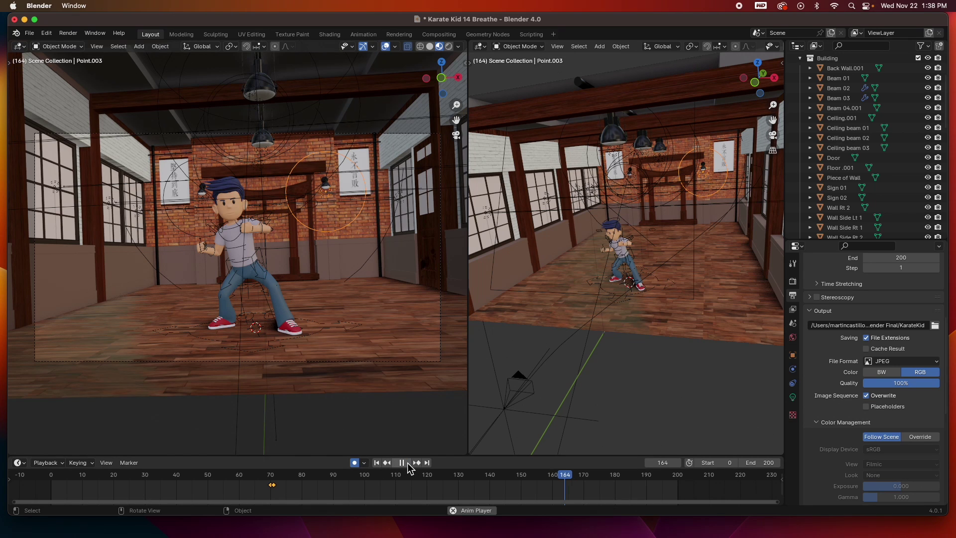